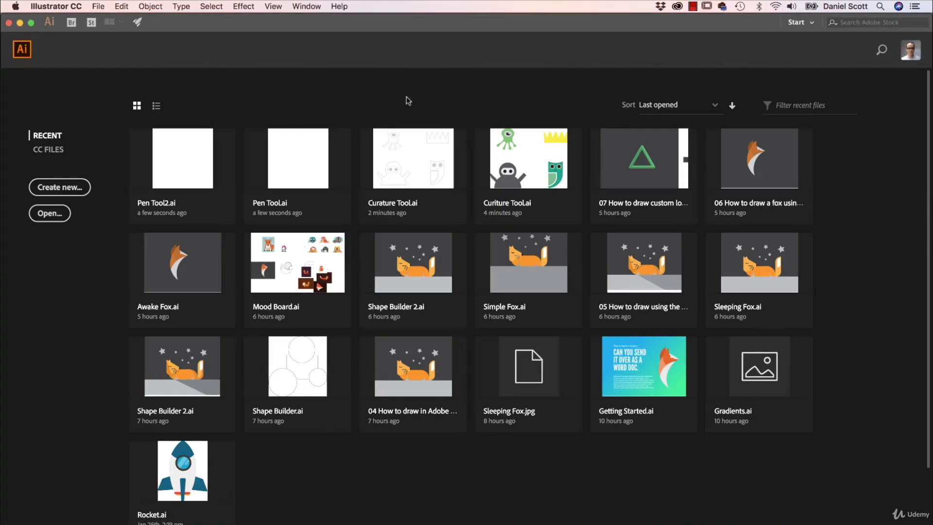
# Step: Open the Pen Tool.ai document from the Exercise Files folder
pyautogui.click(97, 6)
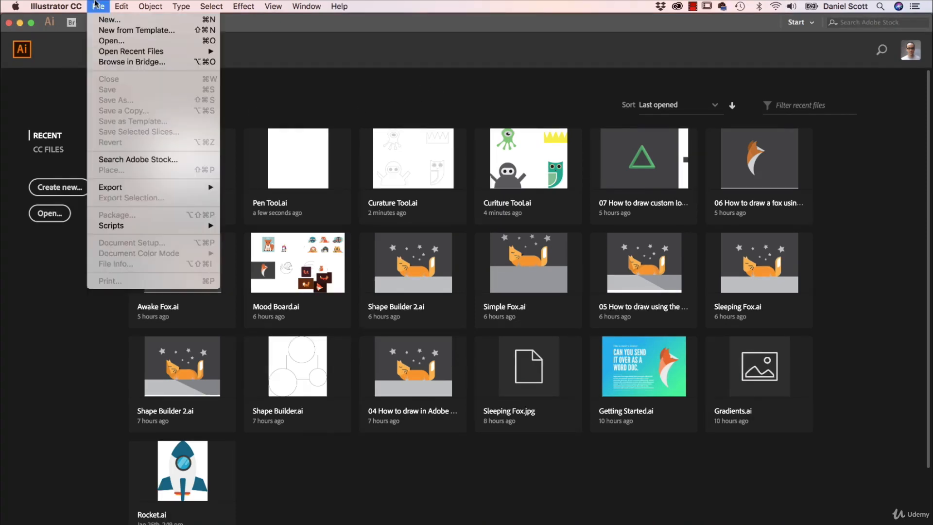
pyautogui.click(108, 42)
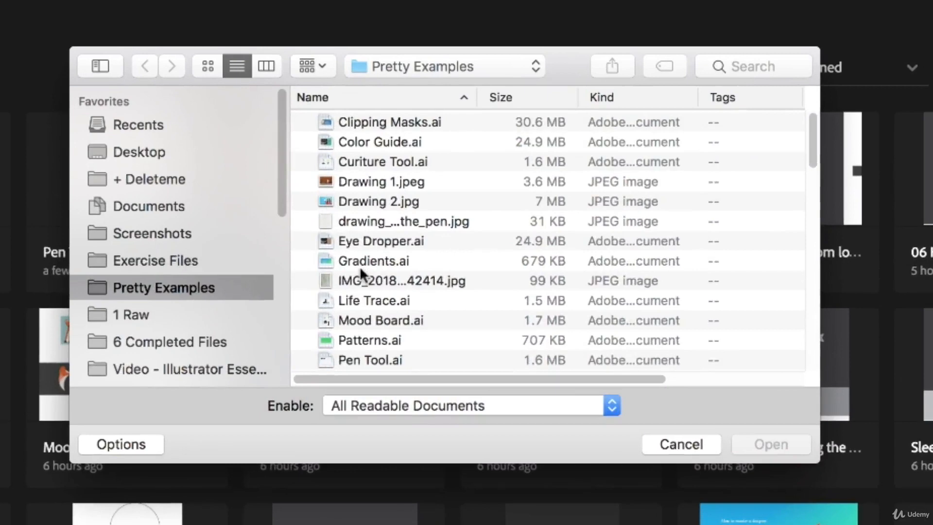
pyautogui.scroll(-5, 369, 268)
pyautogui.click(164, 262)
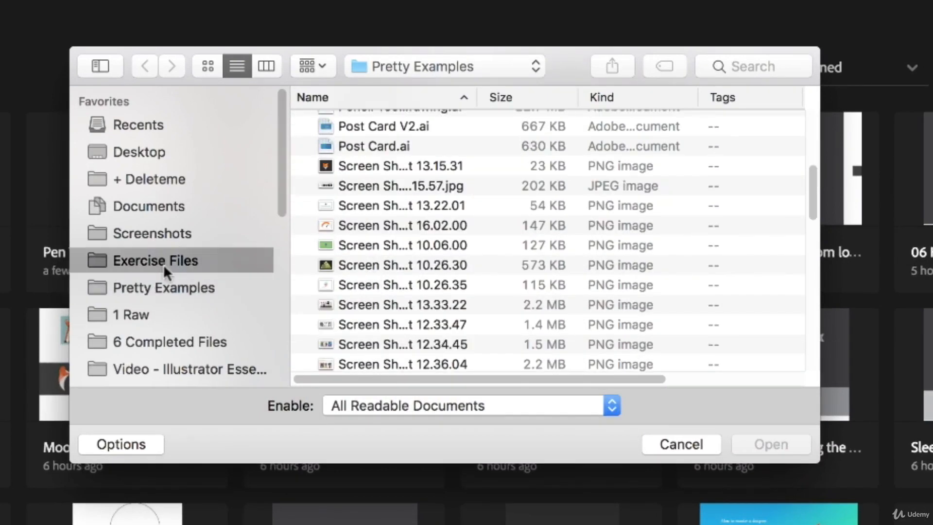
pyautogui.scroll(-5, 427, 223)
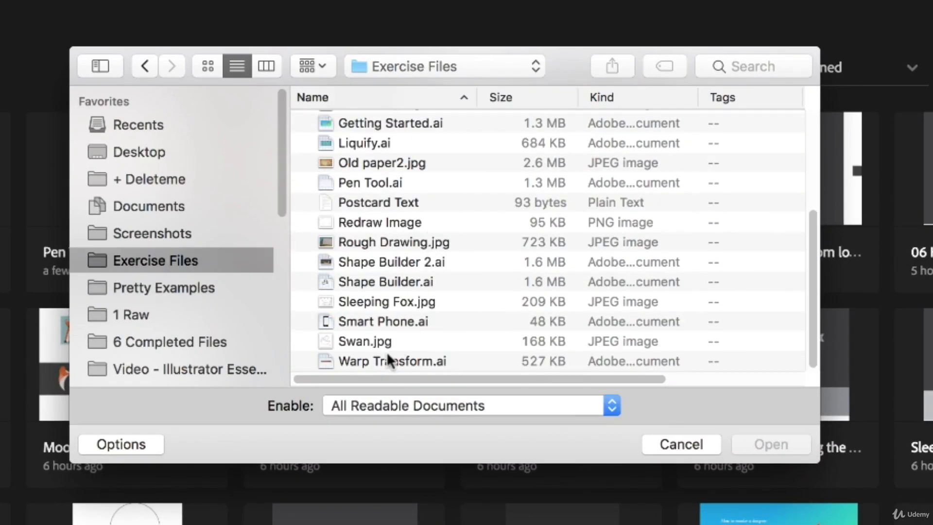
pyautogui.click(365, 183)
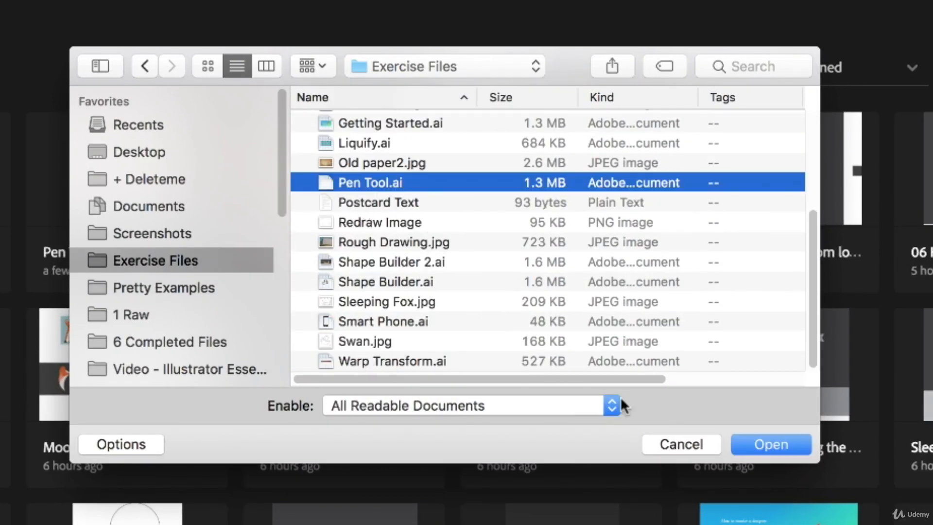
pyautogui.click(742, 451)
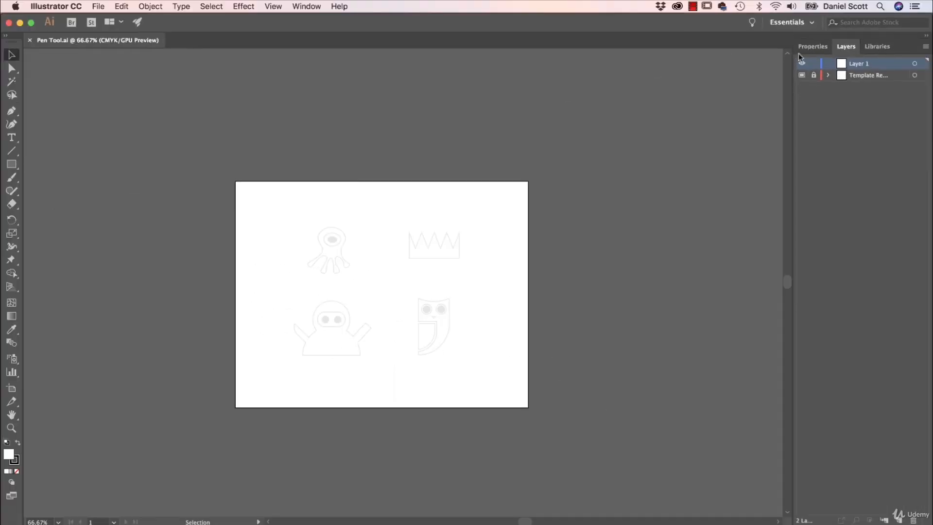
# Step: Show the document properties and activate the Pen tool for tracing the one-eyed alien template
pyautogui.click(812, 46)
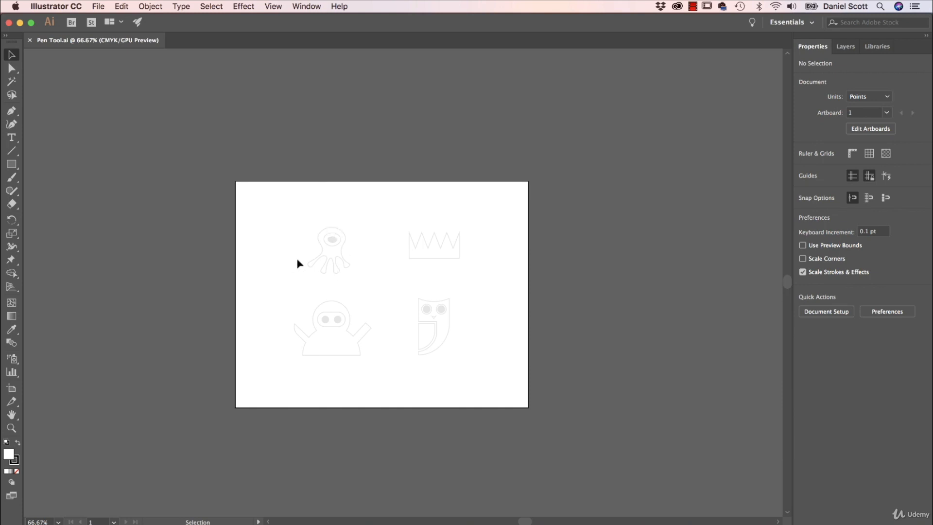
pyautogui.press('super+equal')
pyautogui.press('super+equal')
pyautogui.press('super+equal')
pyautogui.moveTo(314, 217); pyautogui.dragTo(469, 303)
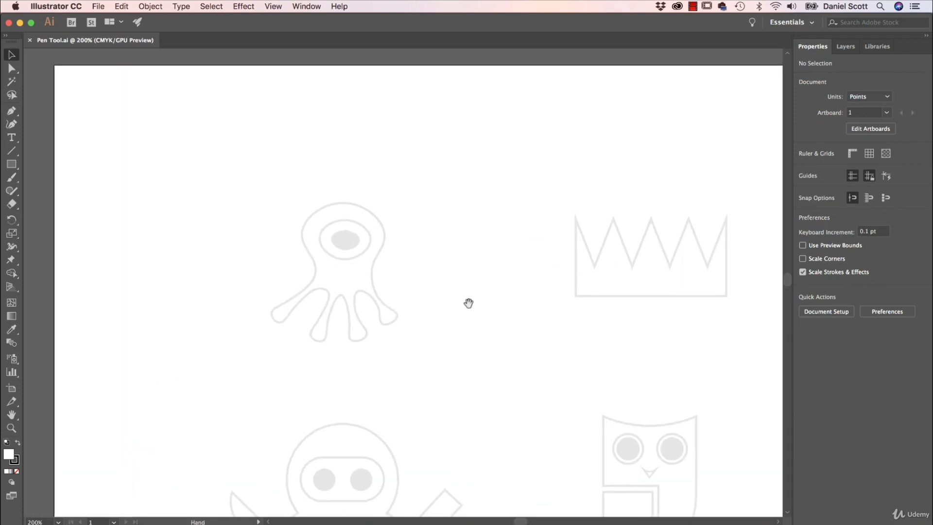
pyautogui.press('super+equal')
pyautogui.moveTo(425, 261); pyautogui.dragTo(547, 254)
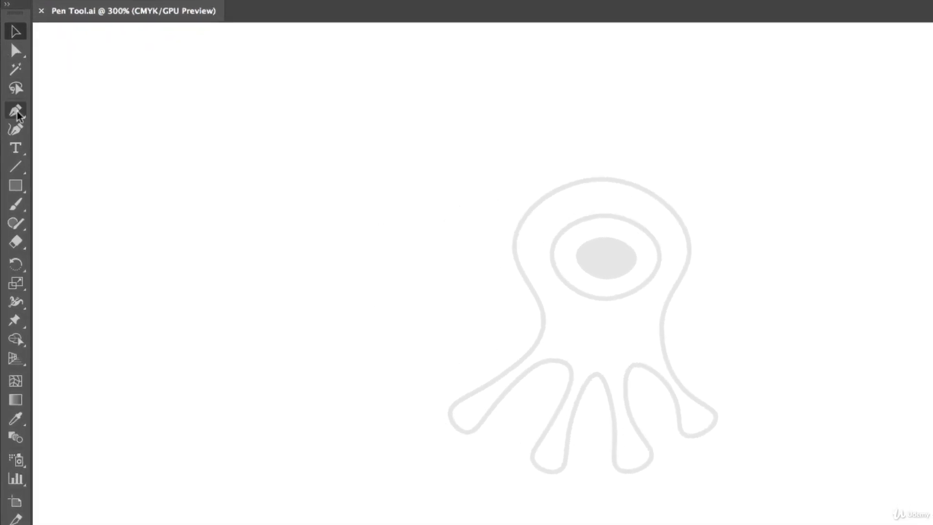
pyautogui.click(16, 112)
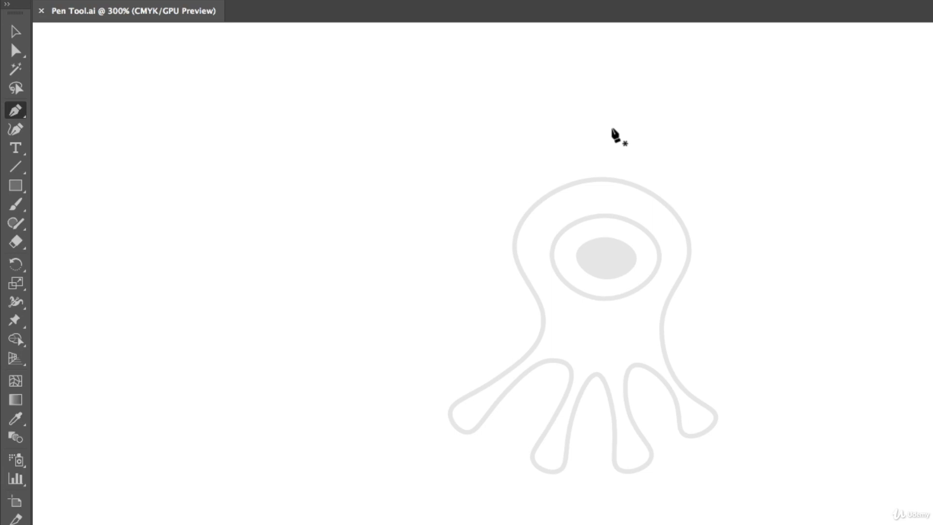
pyautogui.click(634, 106)
pyautogui.click(687, 145)
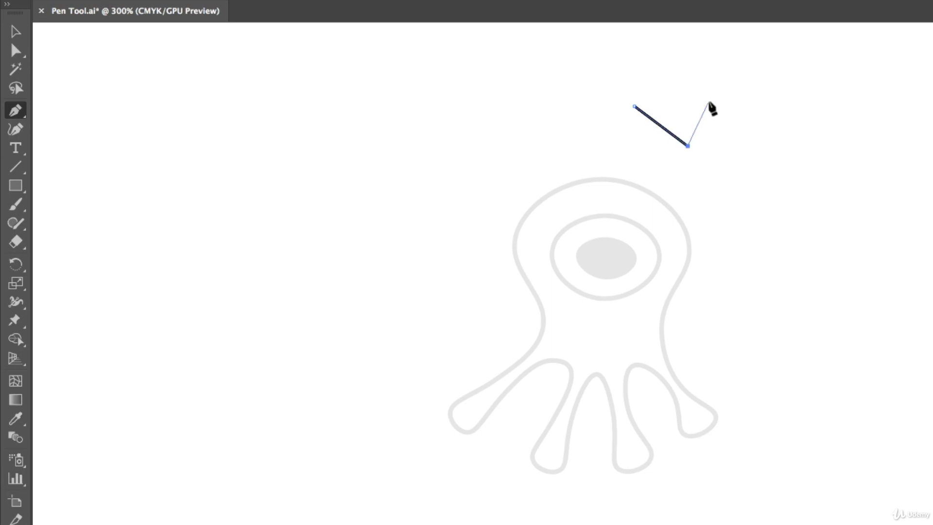
pyautogui.press('z')
pyautogui.hotkey('ctrl', 'z')
pyautogui.hotkey('ctrl', 'z')
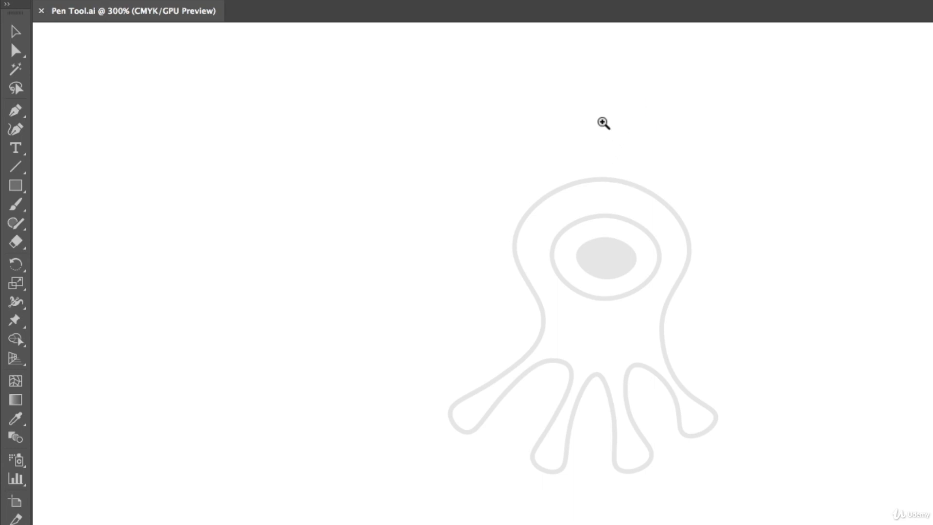
pyautogui.press('p')
pyautogui.press('capslock')
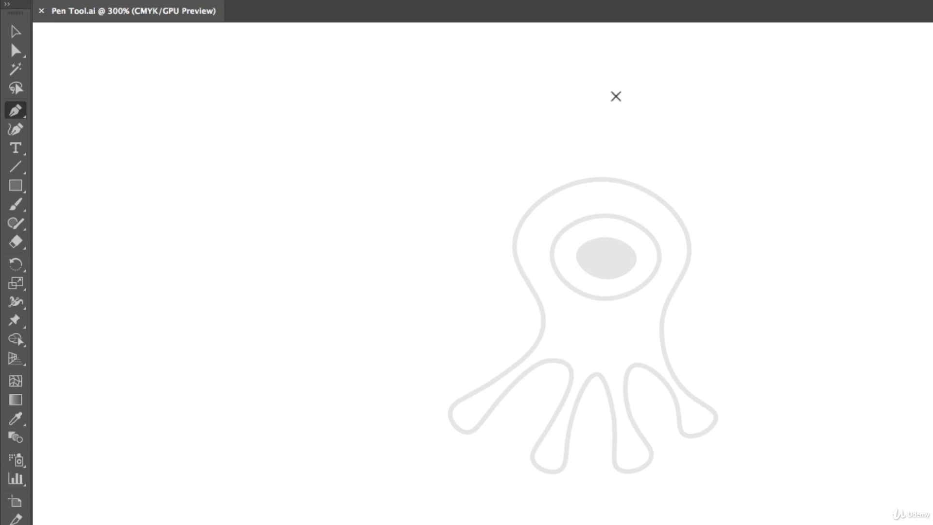
pyautogui.press('capslock')
# Step: Try to outline the alien's right half with straight Pen segments, from the top of the head around the two right tentacles
pyautogui.hotkey('ctrl', '+')
pyautogui.hotkey('ctrl', '+')
pyautogui.moveTo(575, 142); pyautogui.dragTo(527, 218)
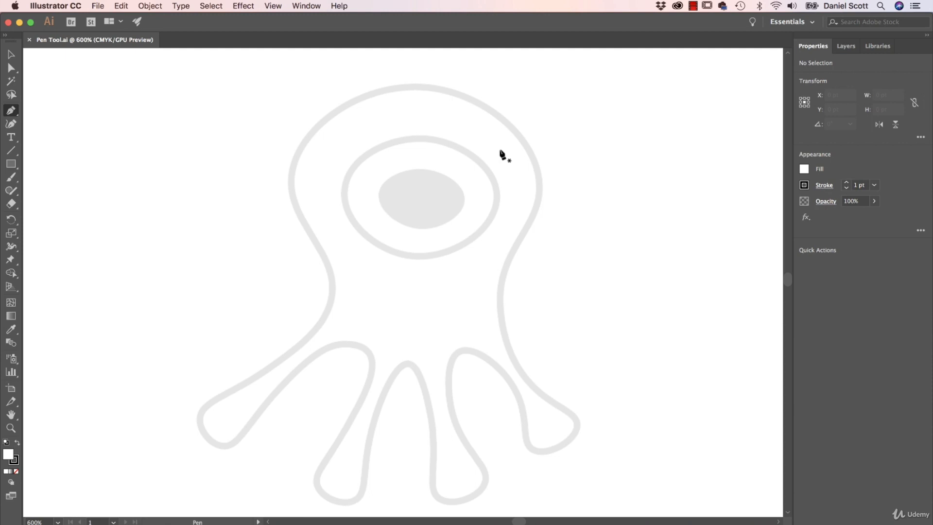
pyautogui.click(416, 83)
pyautogui.click(540, 189)
pyautogui.click(504, 297)
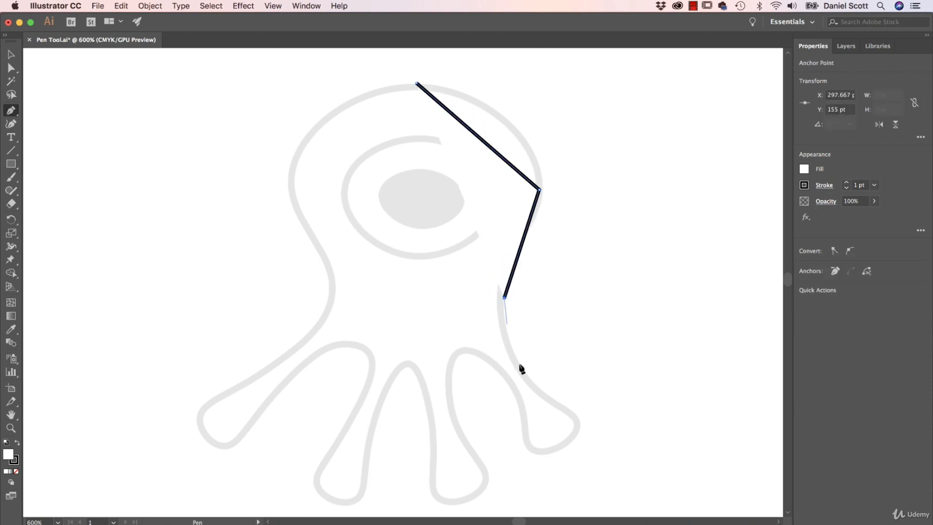
pyautogui.click(567, 407)
pyautogui.click(521, 443)
pyautogui.click(471, 359)
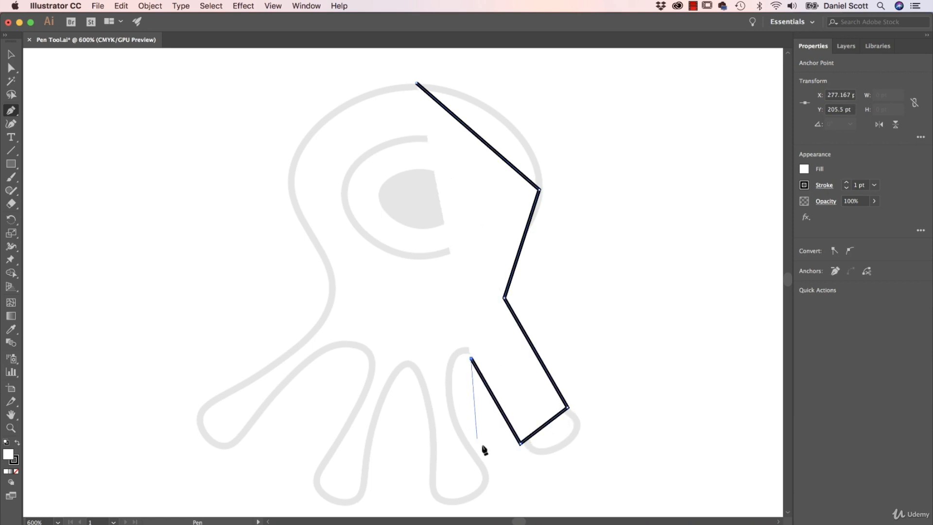
pyautogui.click(484, 465)
pyautogui.click(439, 475)
pyautogui.click(416, 365)
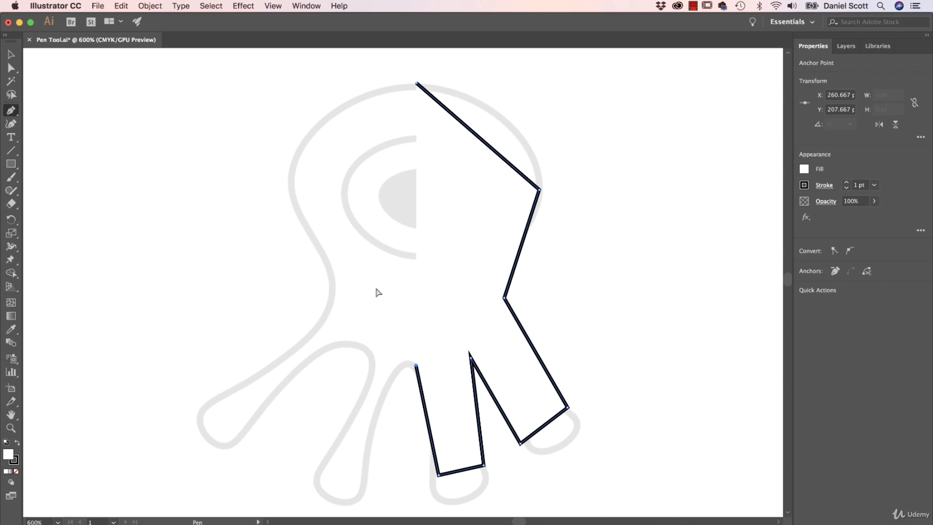
# Step: Undo all the straight Pen segments drawn over the alien
pyautogui.press('super+z')
pyautogui.press('super+z')
pyautogui.press('super+z')
pyautogui.press('super+z')
pyautogui.press('super+z')
pyautogui.press('super+z')
pyautogui.press('super+z')
pyautogui.press('super+z')
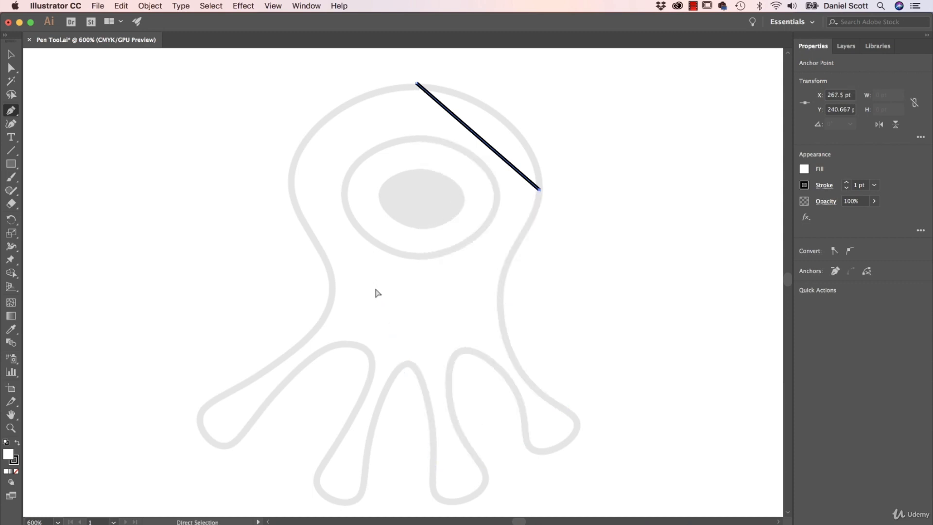
pyautogui.press('super+z')
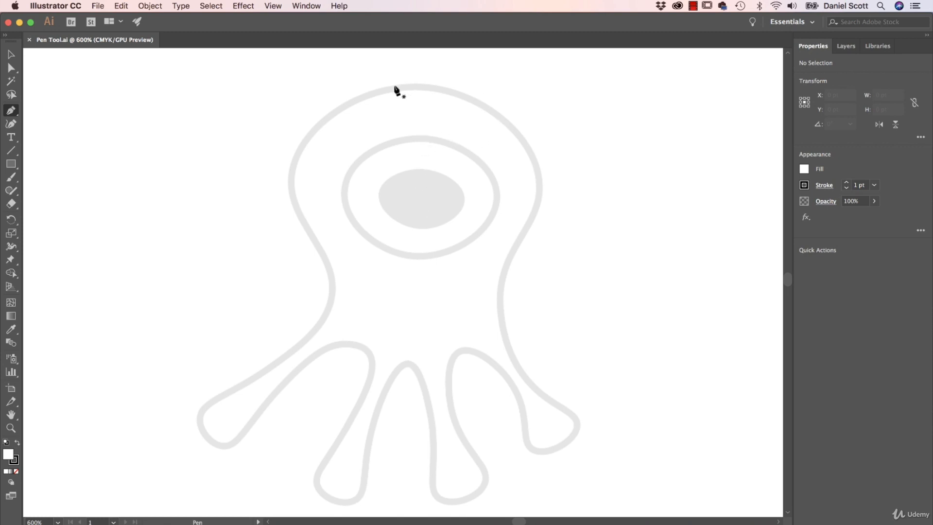
# Step: Start the alien's outline with a smooth Pen anchor at the top of the head, its handles pulled out horizontally
pyautogui.moveTo(447, 88); pyautogui.dragTo(470, 89)
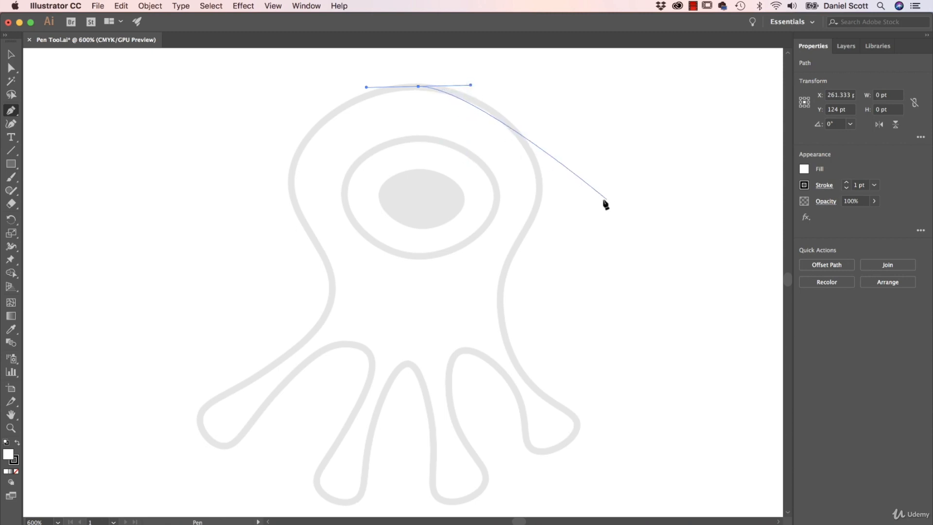
pyautogui.click(539, 184)
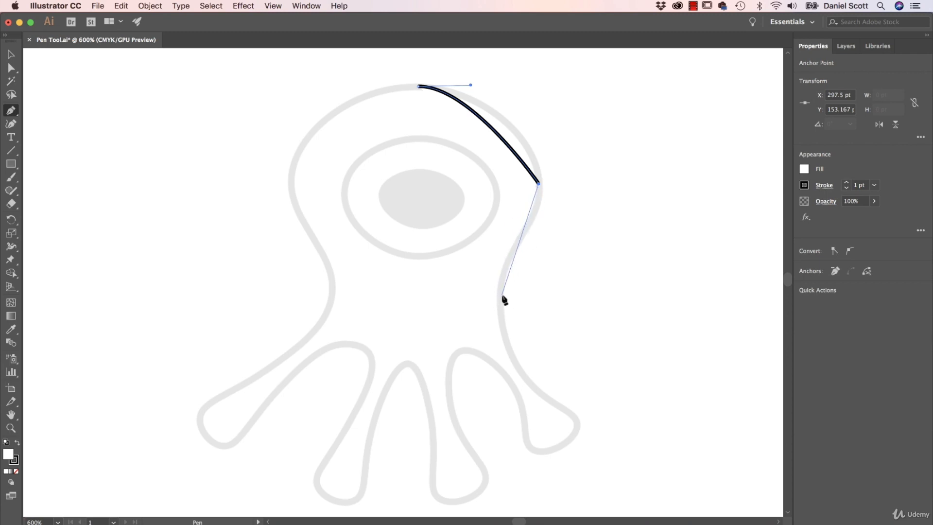
pyautogui.moveTo(500, 292); pyautogui.dragTo(494, 349)
pyautogui.press('super+z')
pyautogui.press('super+z')
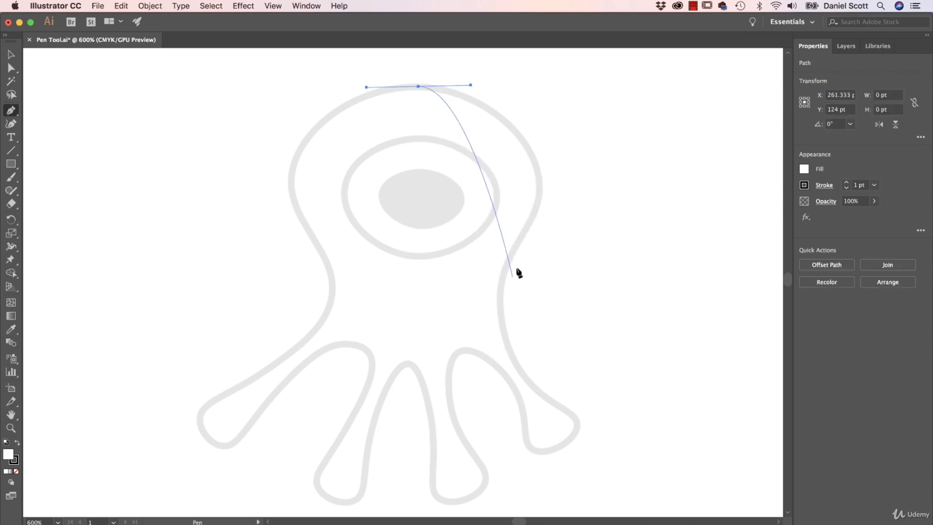
# Step: Curve the outline down to the widest point on the head's right side and set the path's fill to None
pyautogui.moveTo(539, 185)
pyautogui.mouseDown()
pyautogui.moveTo(542, 237)
pyautogui.moveTo(539, 202)
pyautogui.moveTo(504, 260)
pyautogui.moveTo(511, 316)
pyautogui.moveTo(523, 308)
pyautogui.moveTo(545, 211)
pyautogui.moveTo(539, 226)
pyautogui.moveTo(542, 158)
pyautogui.moveTo(508, 150)
pyautogui.moveTo(490, 181)
pyautogui.moveTo(525, 275)
pyautogui.moveTo(619, 239)
pyautogui.moveTo(519, 151)
pyautogui.moveTo(470, 228)
pyautogui.moveTo(541, 214)
pyautogui.moveTo(538, 233)
pyautogui.moveTo(531, 202)
pyautogui.moveTo(541, 238)
pyautogui.mouseUp()
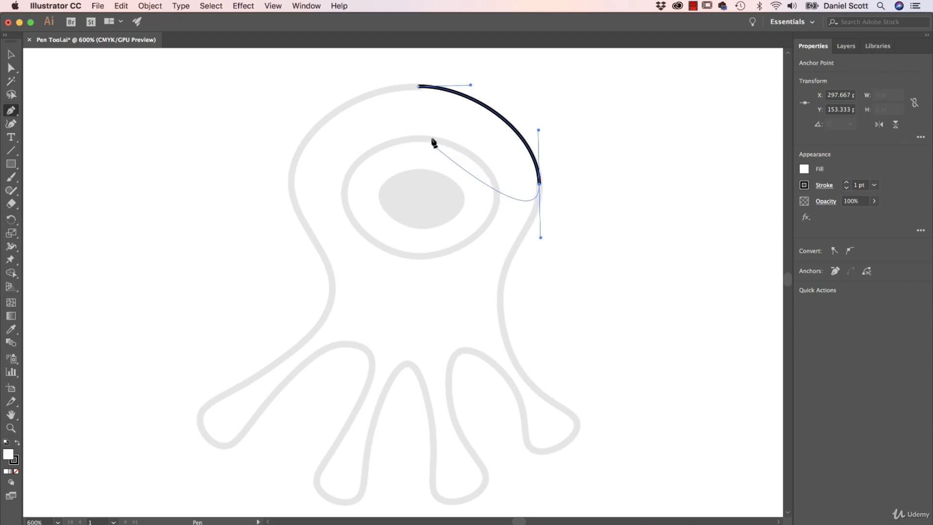
pyautogui.click(805, 169)
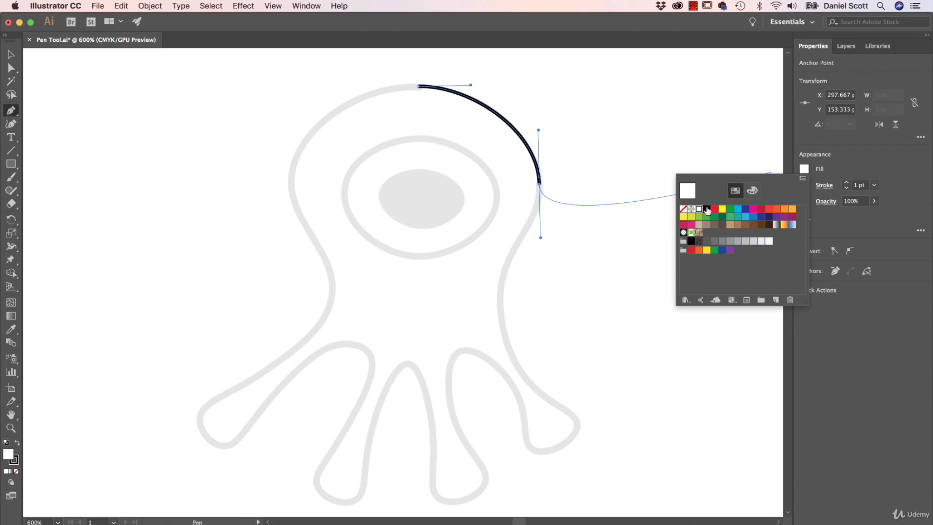
pyautogui.click(683, 209)
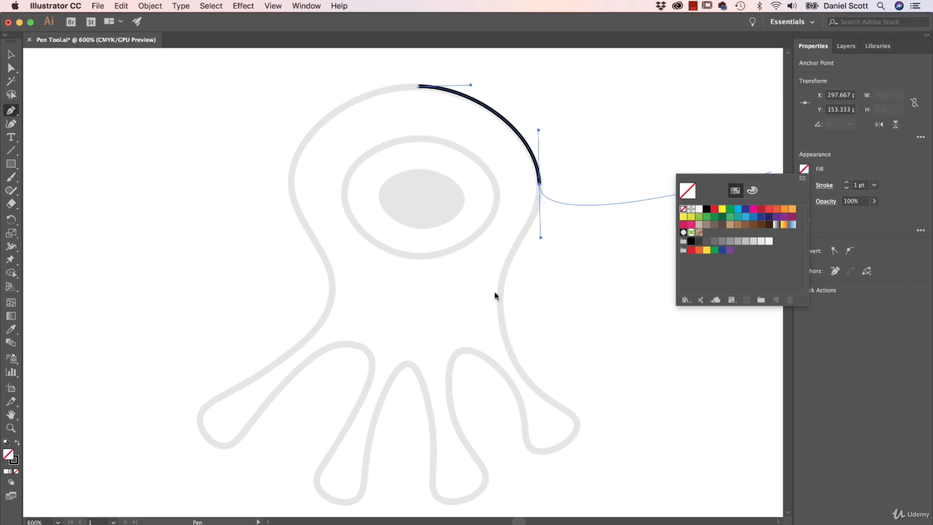
pyautogui.click(853, 155)
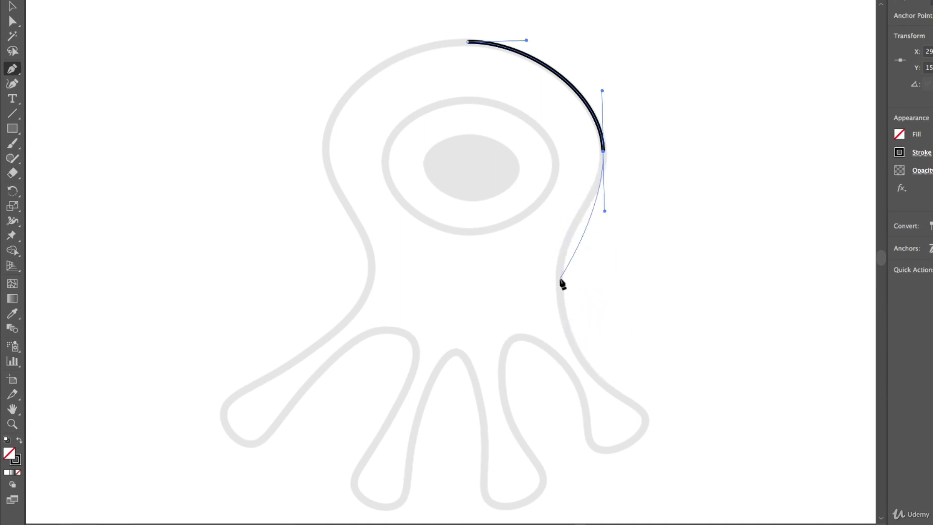
# Step: Continue the curved outline down the right side of the neck, around the outermost right tentacle and over the gap beside it
pyautogui.moveTo(560, 283); pyautogui.dragTo(558, 349)
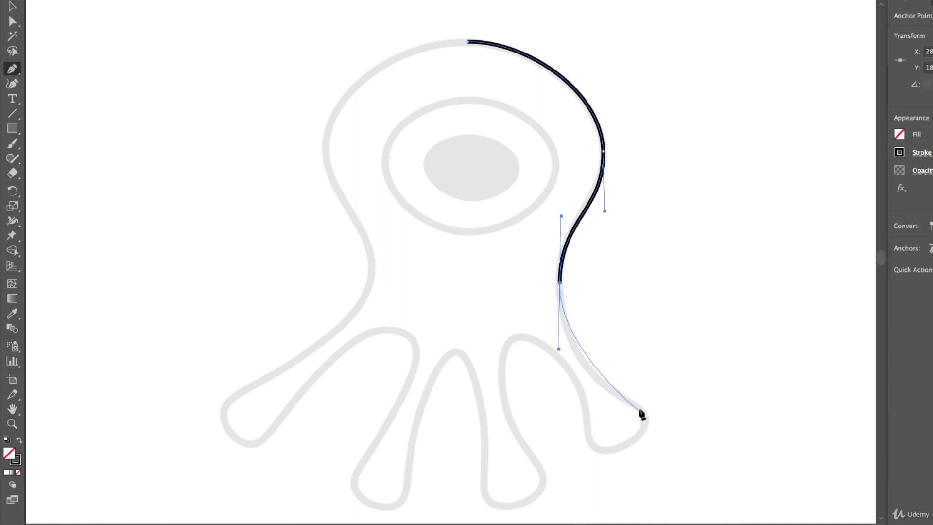
pyautogui.moveTo(644, 416); pyautogui.dragTo(681, 443)
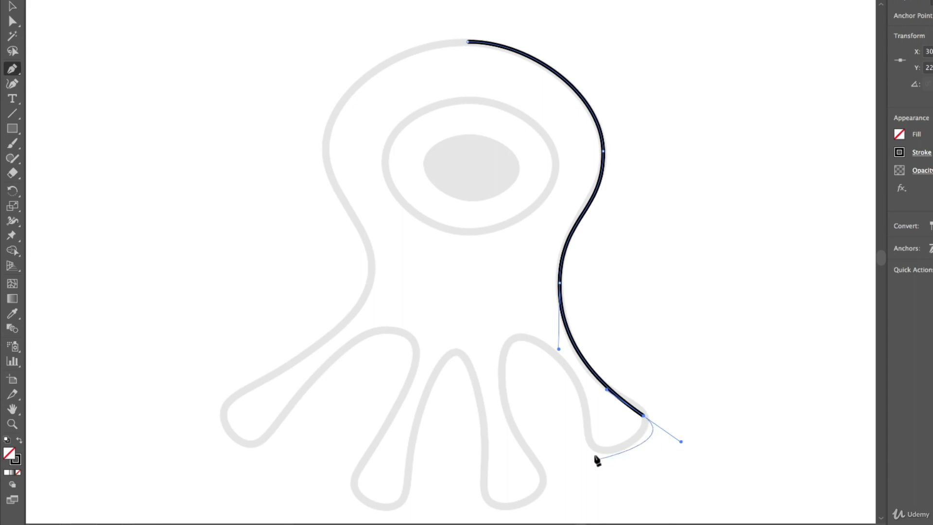
pyautogui.moveTo(593, 446); pyautogui.dragTo(574, 430)
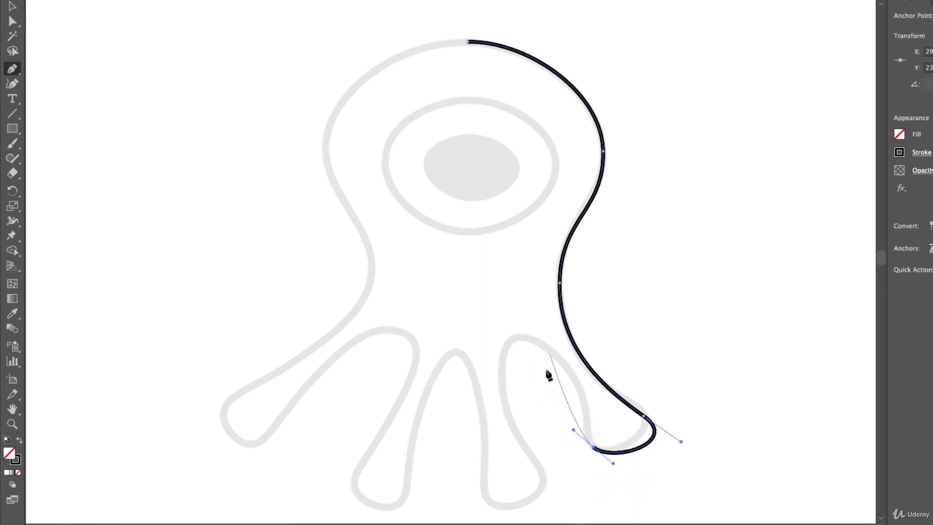
pyautogui.moveTo(573, 376); pyautogui.dragTo(495, 346)
pyautogui.moveTo(506, 413); pyautogui.dragTo(513, 432)
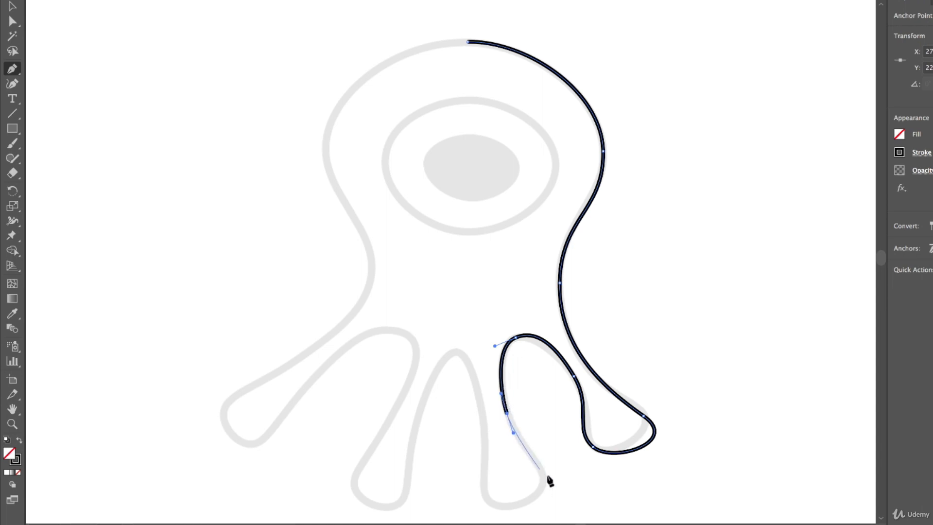
# Step: Trace the second tentacle from the right with curved anchors and carry the outline over the arch in the middle
pyautogui.moveTo(542, 477); pyautogui.dragTo(461, 481)
pyautogui.moveTo(484, 422); pyautogui.dragTo(480, 390)
pyautogui.moveTo(454, 350); pyautogui.dragTo(437, 350)
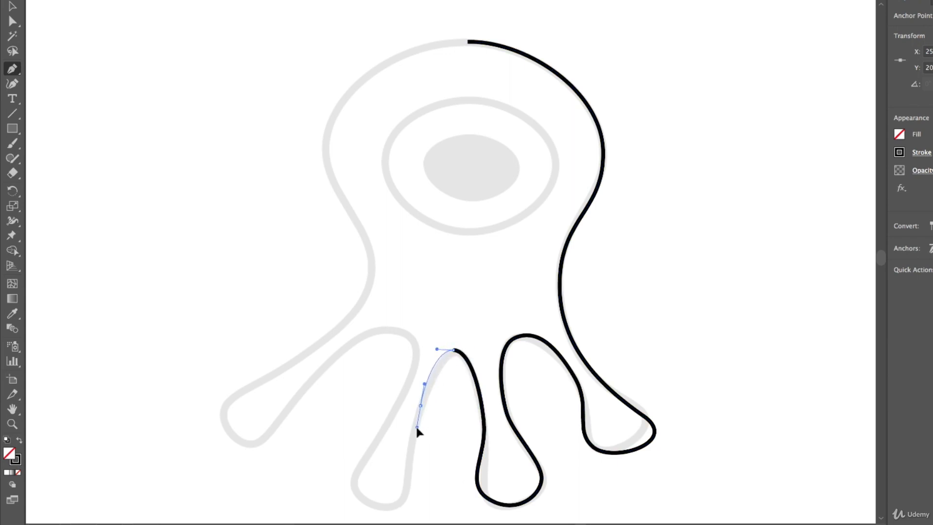
pyautogui.moveTo(417, 427); pyautogui.dragTo(417, 428)
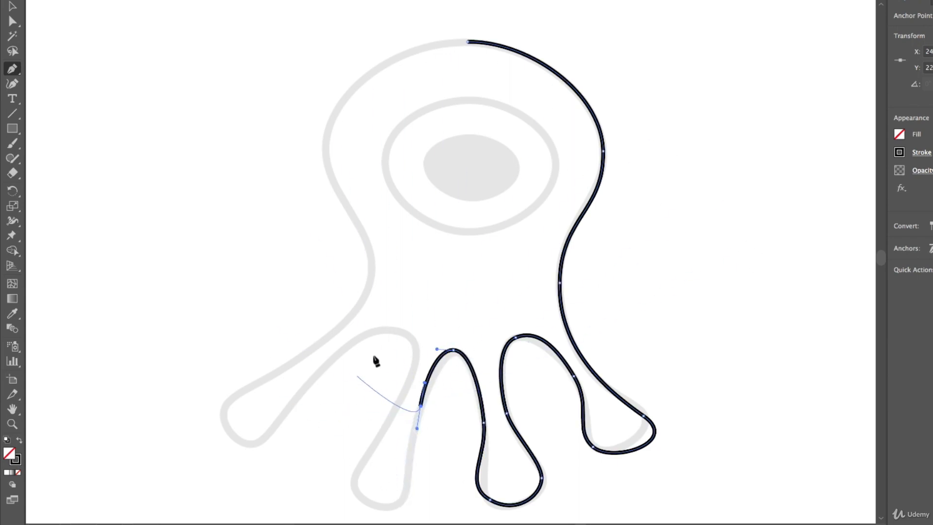
# Step: Add four corner anchors joined by straight segments that zigzag across the alien's body, away from the template outline
pyautogui.click(349, 274)
pyautogui.click(582, 183)
pyautogui.click(701, 259)
pyautogui.click(384, 106)
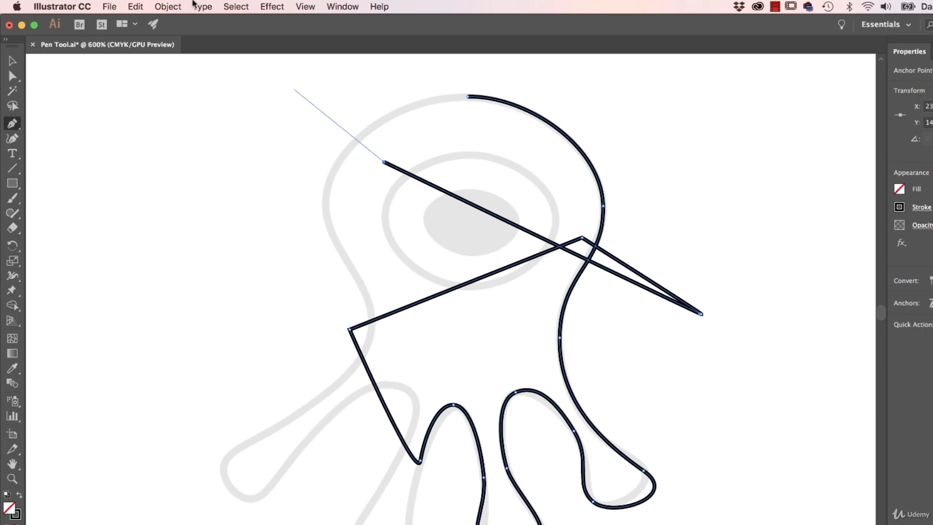
# Step: Undo the last two straight-segment anchors of the path
pyautogui.click(129, 6)
pyautogui.click(151, 21)
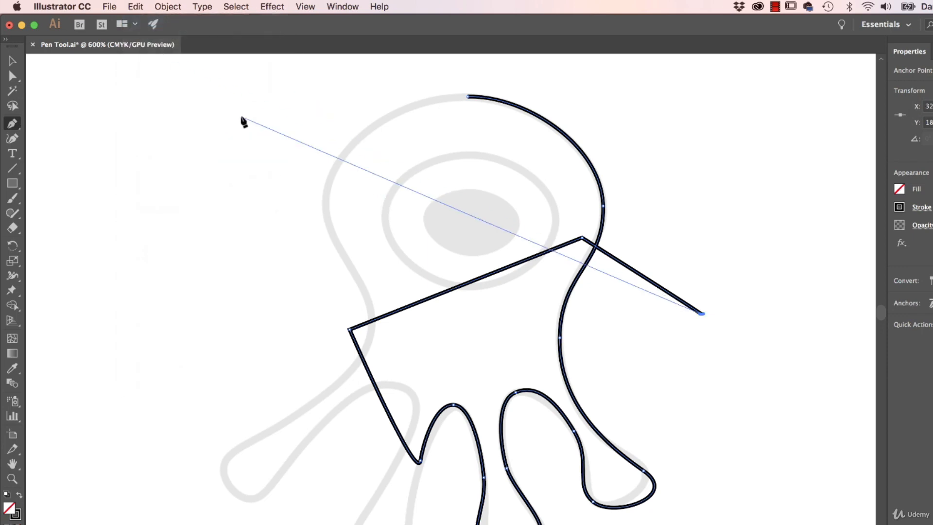
pyautogui.press('super+z')
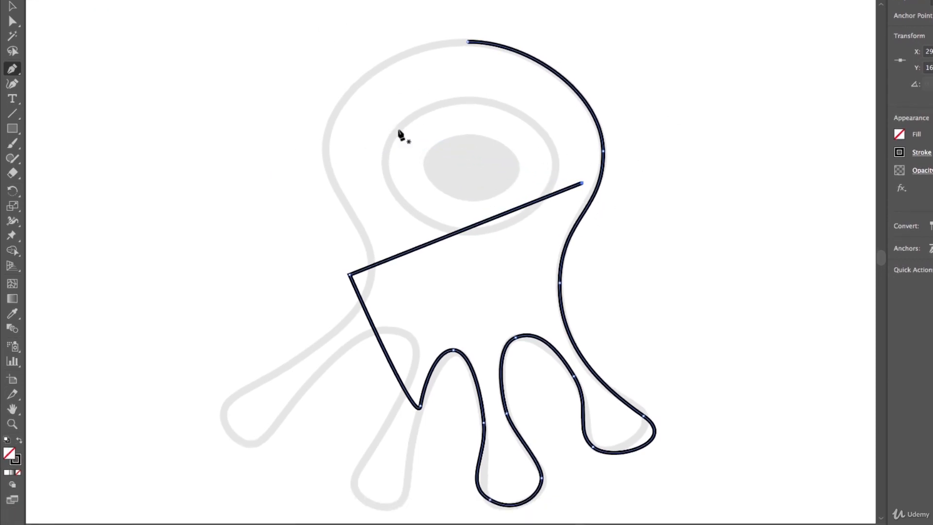
# Step: Undo the two remaining straight segments, deselect the path and resume it from its open end beside the middle arch
pyautogui.hotkey('ctrl', 'z')
pyautogui.hotkey('ctrl', 'z')
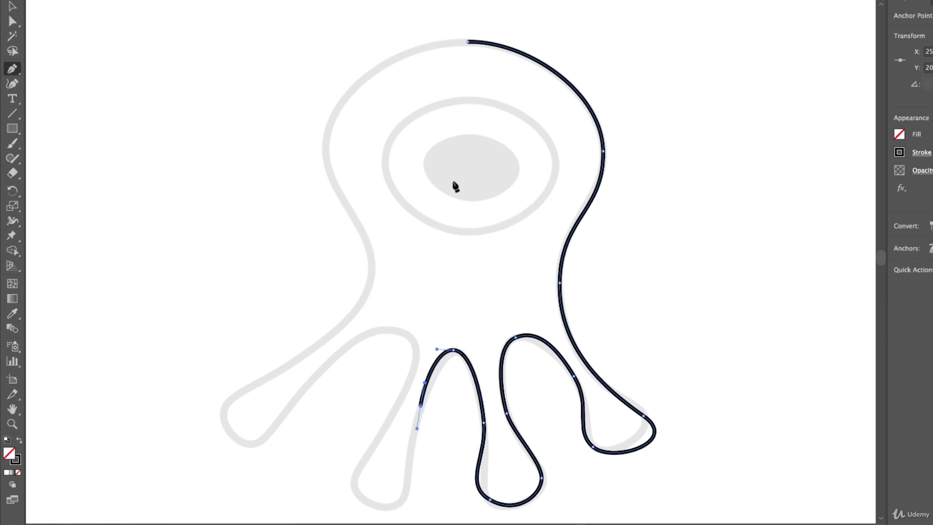
pyautogui.moveTo(420, 405); pyautogui.dragTo(426, 346)
pyautogui.keyDown('ctrl'); pyautogui.click(396, 259); pyautogui.keyUp('ctrl')
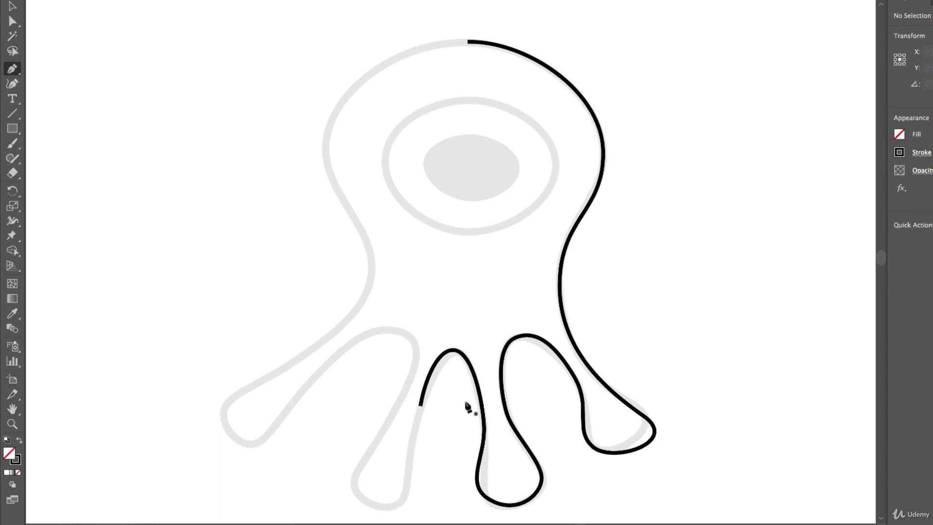
pyautogui.click(421, 406)
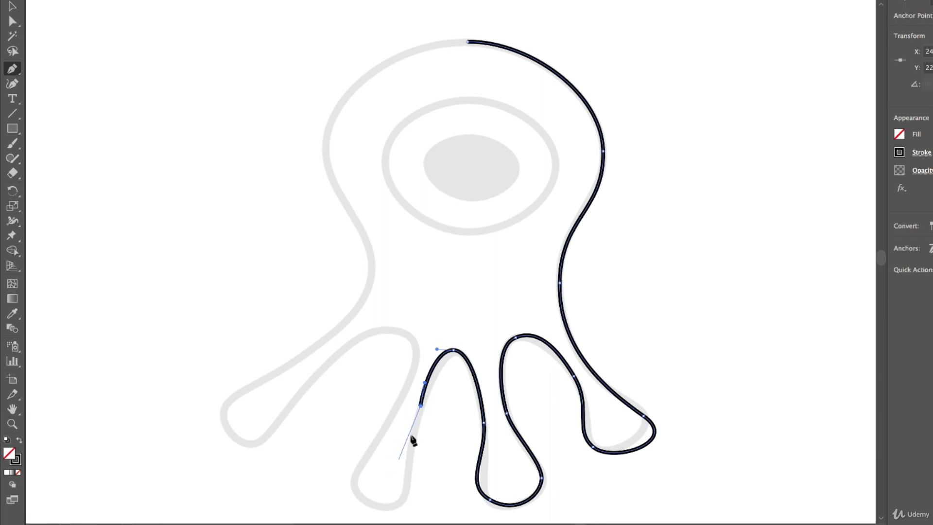
# Step: Trace the second tentacle from the left with curved anchors and carry the outline over the arch beside it
pyautogui.moveTo(420, 405); pyautogui.dragTo(388, 512)
pyautogui.moveTo(354, 475); pyautogui.dragTo(363, 452)
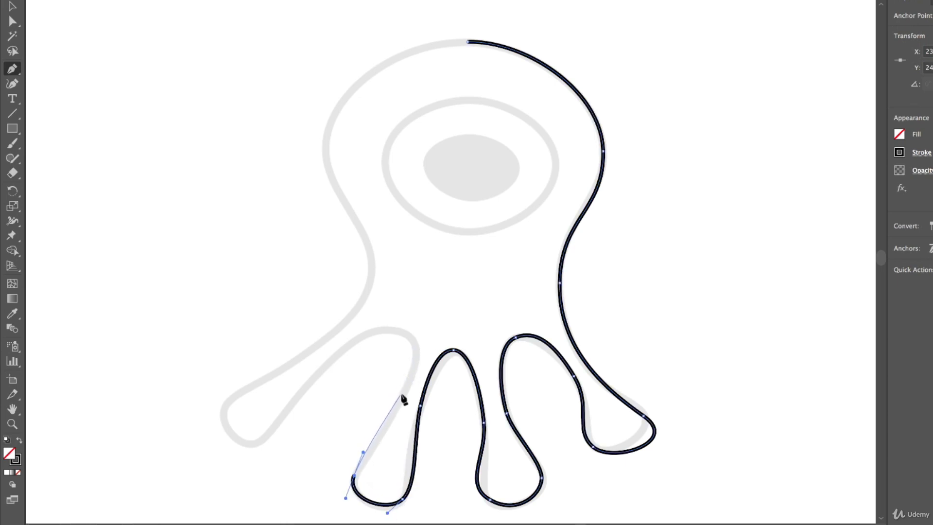
pyautogui.moveTo(402, 394); pyautogui.dragTo(414, 365)
pyautogui.moveTo(399, 330); pyautogui.dragTo(379, 317)
pyautogui.moveTo(335, 356); pyautogui.dragTo(320, 377)
# Step: Continue the curved outline around the tip of the outermost left tentacle, up the neck and to the left side of the head
pyautogui.moveTo(256, 444); pyautogui.dragTo(242, 458)
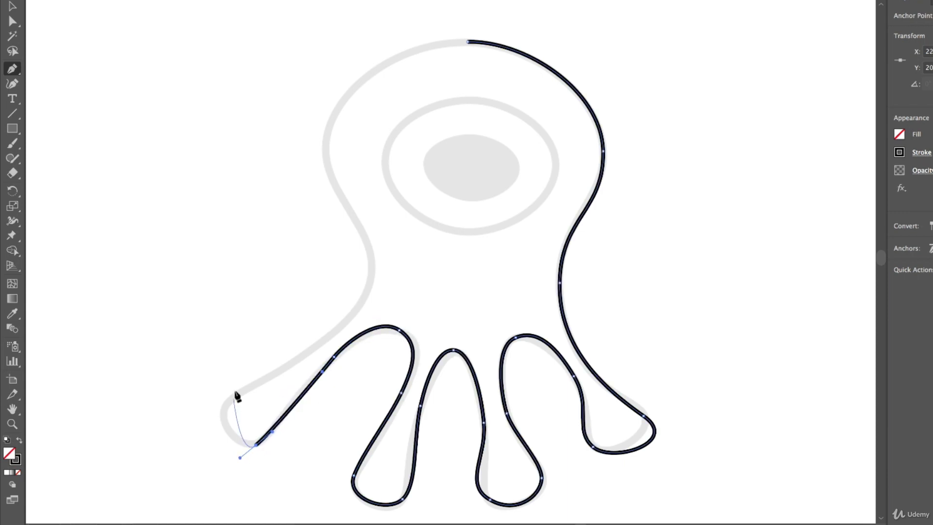
pyautogui.moveTo(228, 402); pyautogui.dragTo(256, 382)
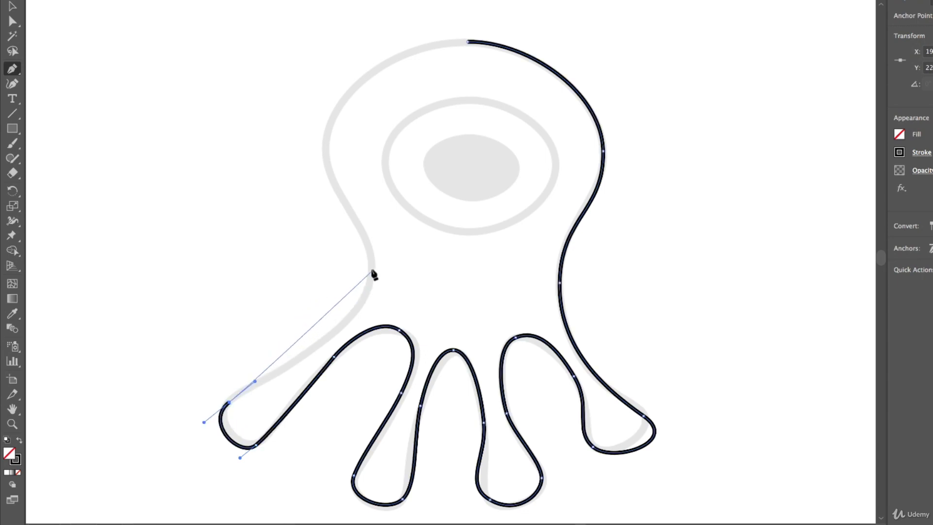
pyautogui.moveTo(371, 270); pyautogui.dragTo(372, 220)
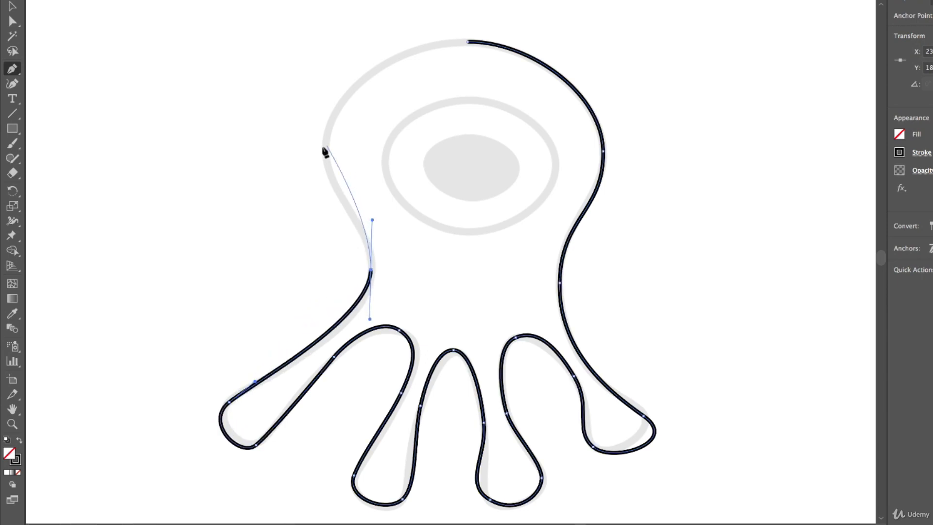
pyautogui.moveTo(326, 140); pyautogui.dragTo(329, 87)
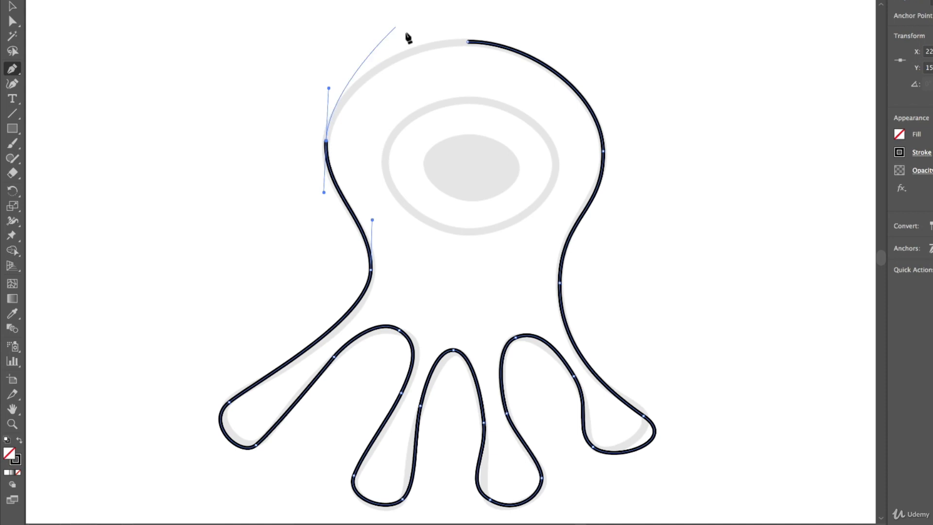
# Step: Try closing the path at the starting anchor on top of the head with a plain corner point, undoing each attempt
pyautogui.click(469, 42)
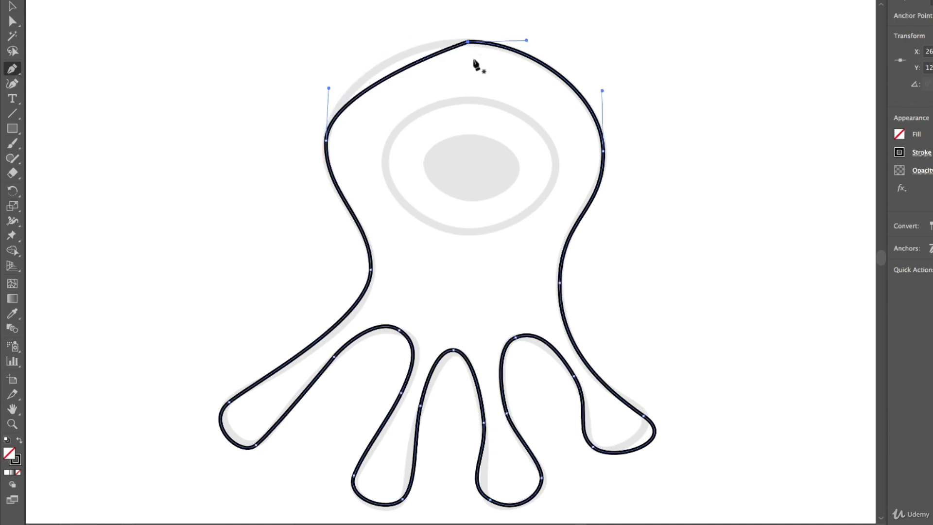
pyautogui.press('super+z')
pyautogui.click(326, 141)
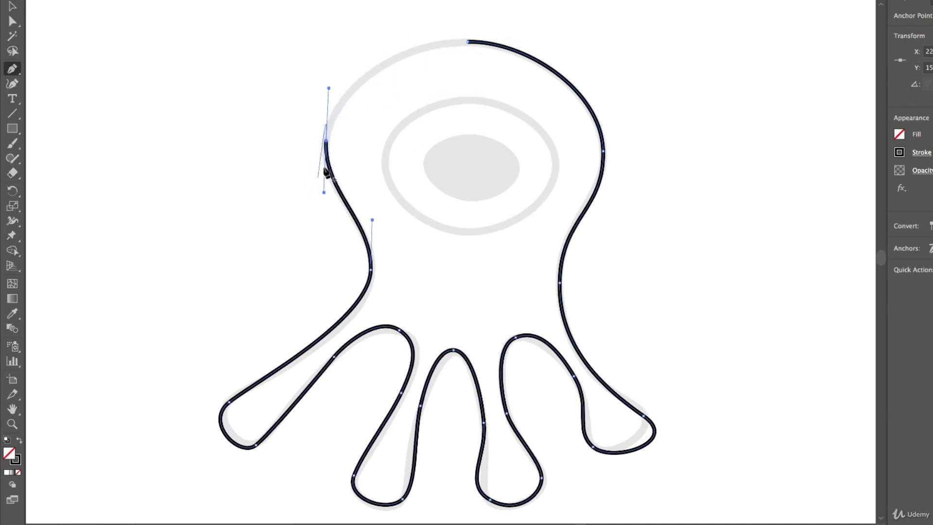
pyautogui.click(469, 43)
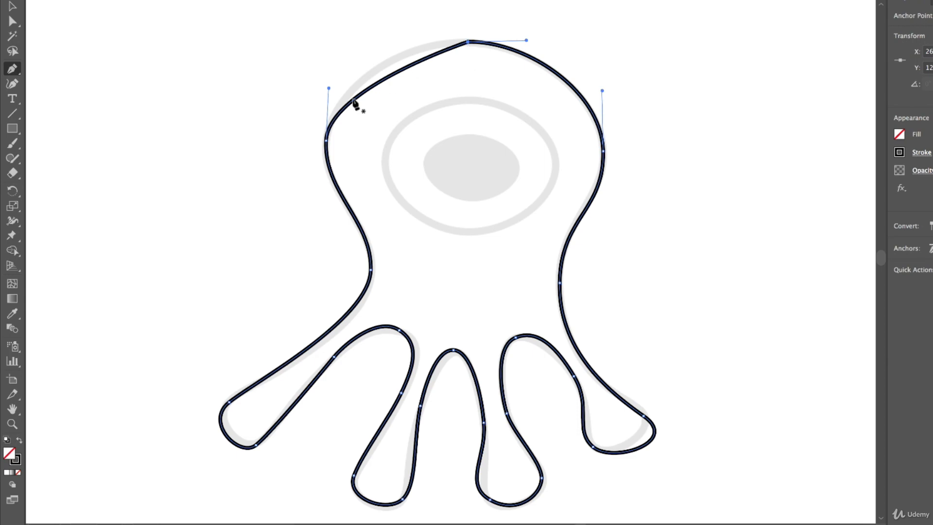
pyautogui.press('super+z')
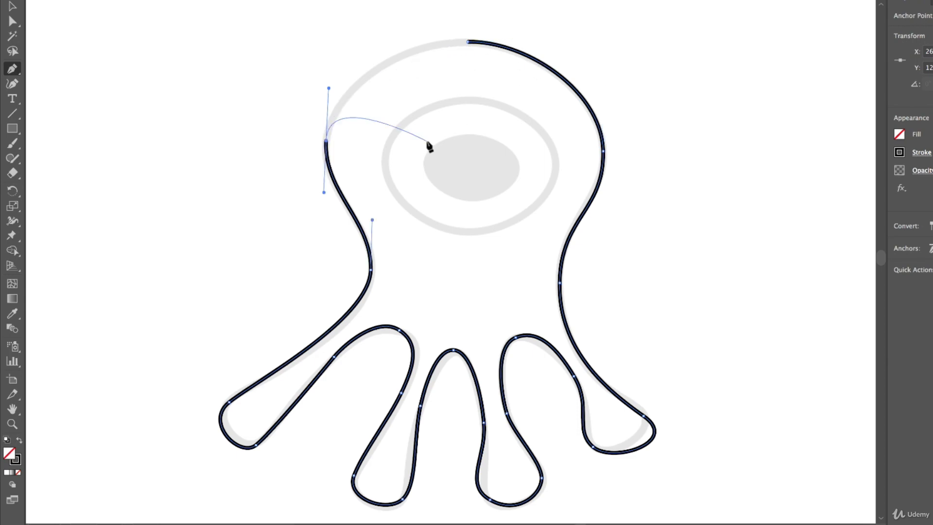
# Step: Close the alien outline at its starting anchor on top of the head with a smooth curve matching the template
pyautogui.moveTo(468, 42); pyautogui.dragTo(532, 46)
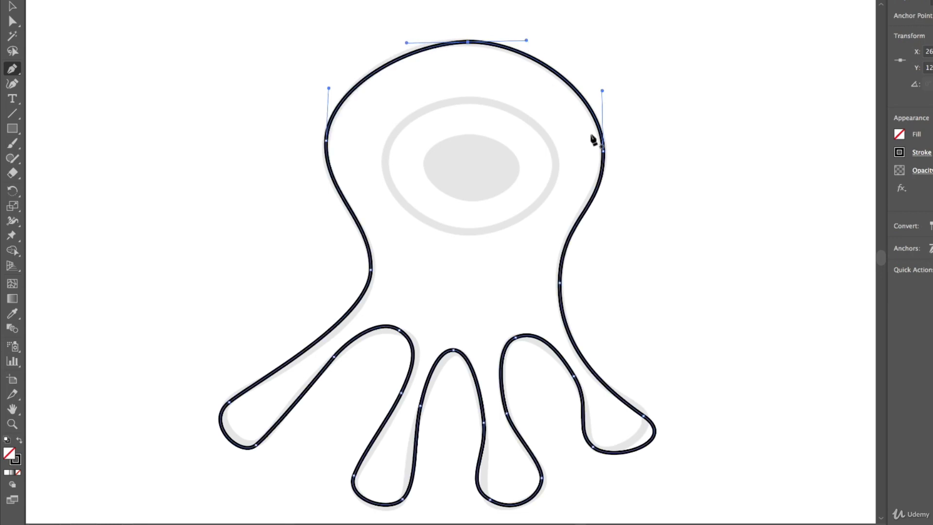
# Step: With Direct Selection, move the upper anchor at the outermost right tentacle's tip onto the template and shorten its outer handle
pyautogui.click(11, 22)
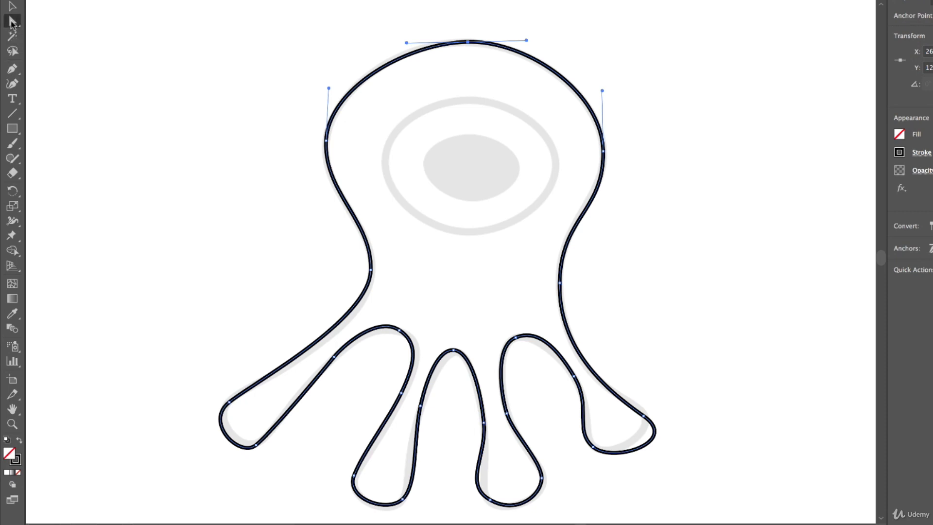
pyautogui.click(651, 443)
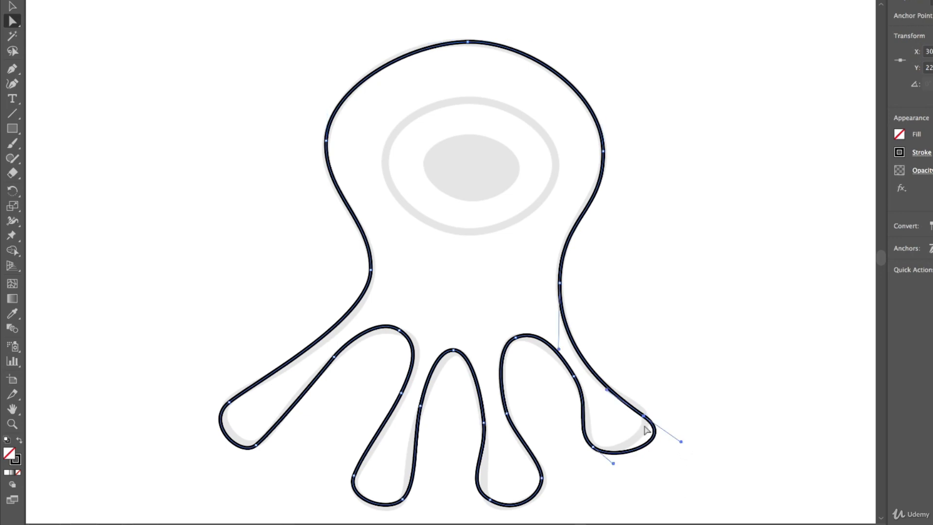
pyautogui.moveTo(643, 417)
pyautogui.mouseDown()
pyautogui.moveTo(651, 379)
pyautogui.moveTo(641, 416)
pyautogui.moveTo(638, 407)
pyautogui.mouseUp()
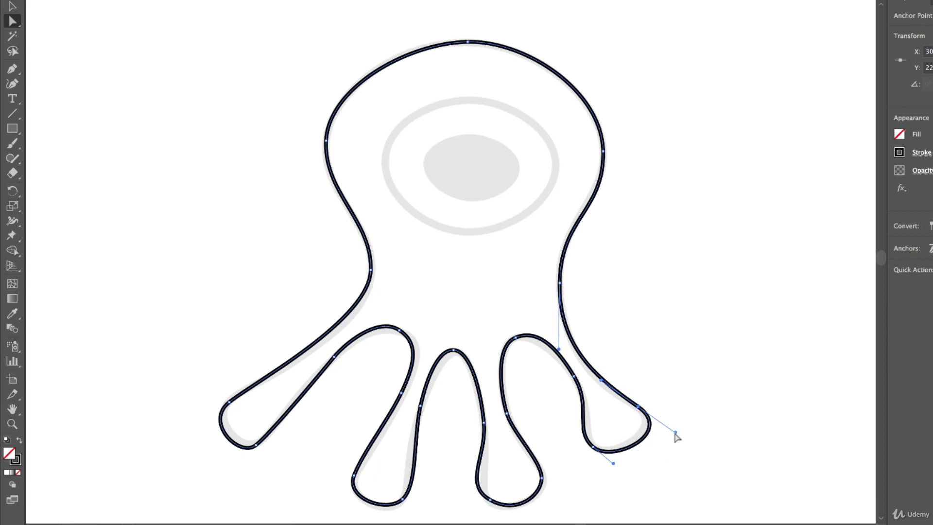
pyautogui.moveTo(676, 432)
pyautogui.mouseDown()
pyautogui.moveTo(660, 427)
pyautogui.moveTo(671, 446)
pyautogui.moveTo(656, 427)
pyautogui.moveTo(677, 430)
pyautogui.moveTo(656, 435)
pyautogui.moveTo(692, 433)
pyautogui.moveTo(682, 410)
pyautogui.moveTo(607, 428)
pyautogui.moveTo(690, 414)
pyautogui.moveTo(653, 431)
pyautogui.moveTo(661, 426)
pyautogui.mouseUp()
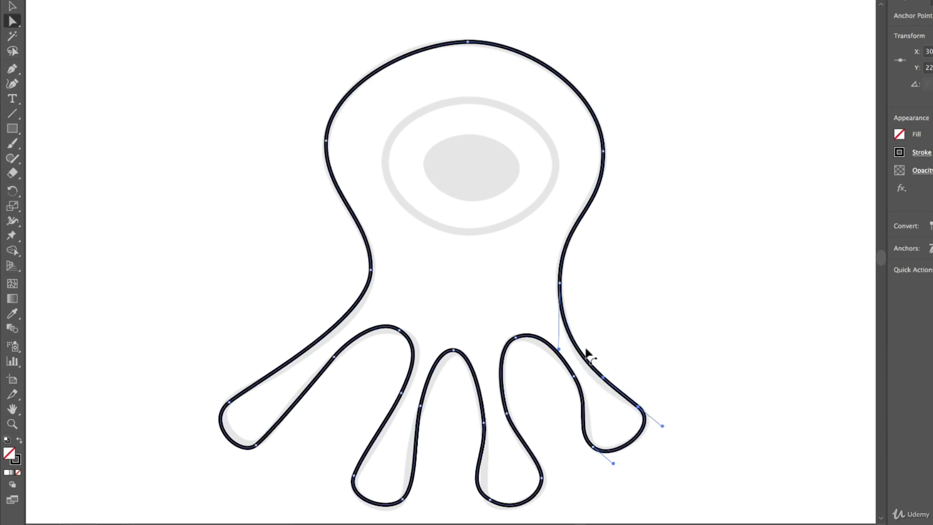
# Step: Refine the arch beside the outermost right tentacle by adjusting its side anchor and the handles of its neighbouring anchors to fit the template
pyautogui.click(517, 338)
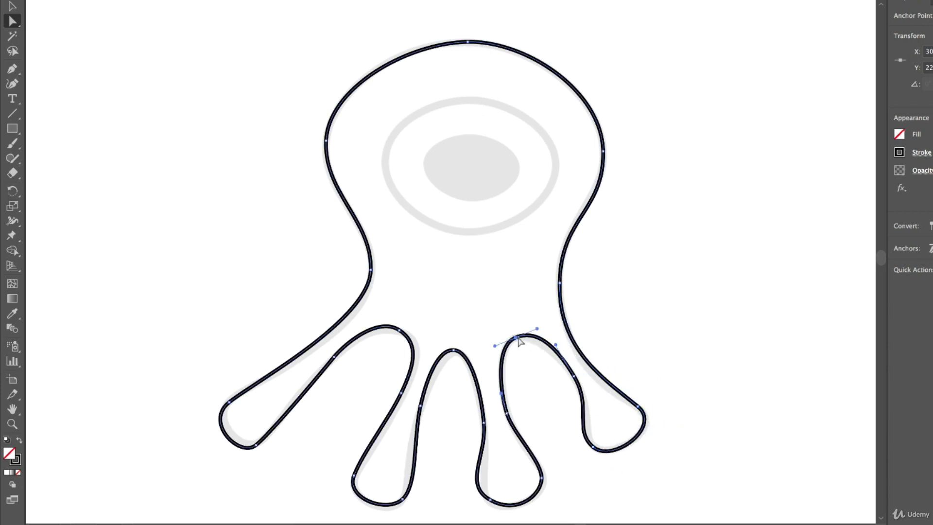
pyautogui.click(576, 387)
pyautogui.click(578, 383)
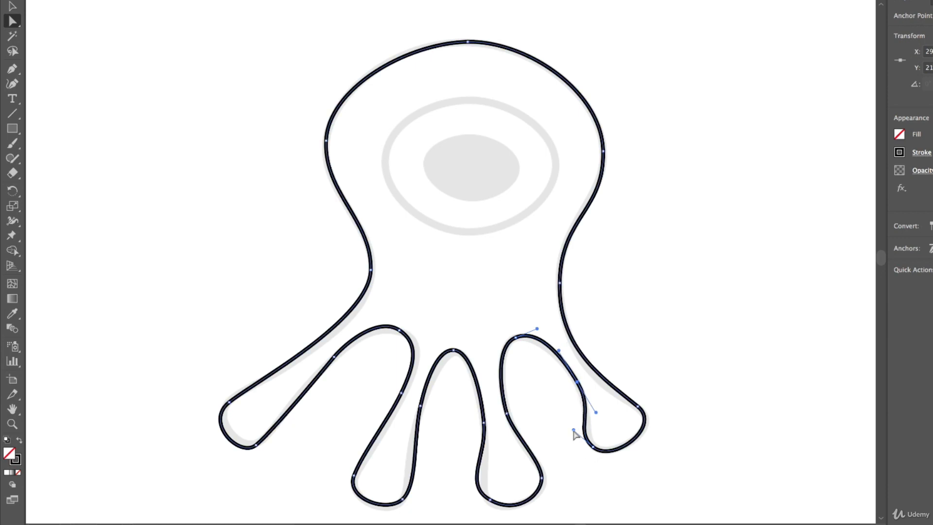
pyautogui.moveTo(574, 431); pyautogui.dragTo(583, 436)
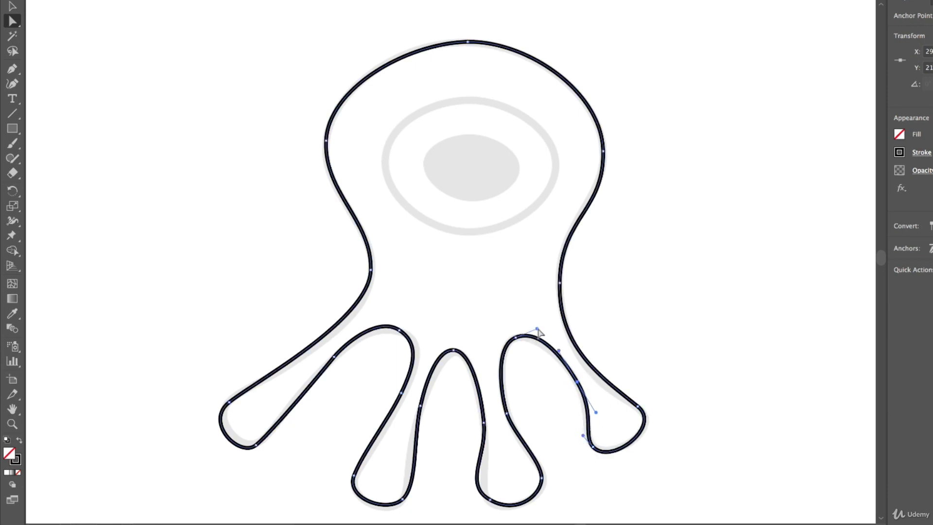
pyautogui.moveTo(537, 330); pyautogui.dragTo(533, 330)
pyautogui.click(516, 338)
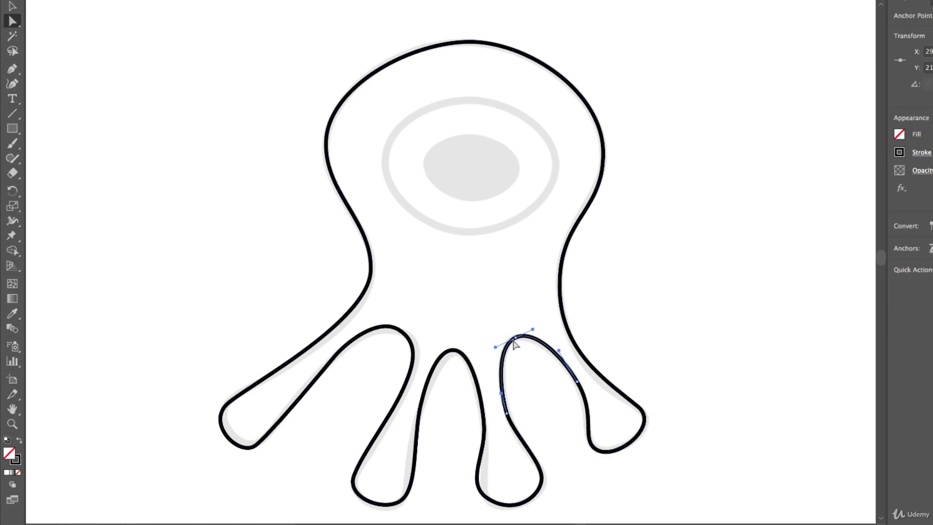
# Step: Adjust the curve handles on the facing sides of the two middle tentacles so the outline follows the template
pyautogui.click(485, 423)
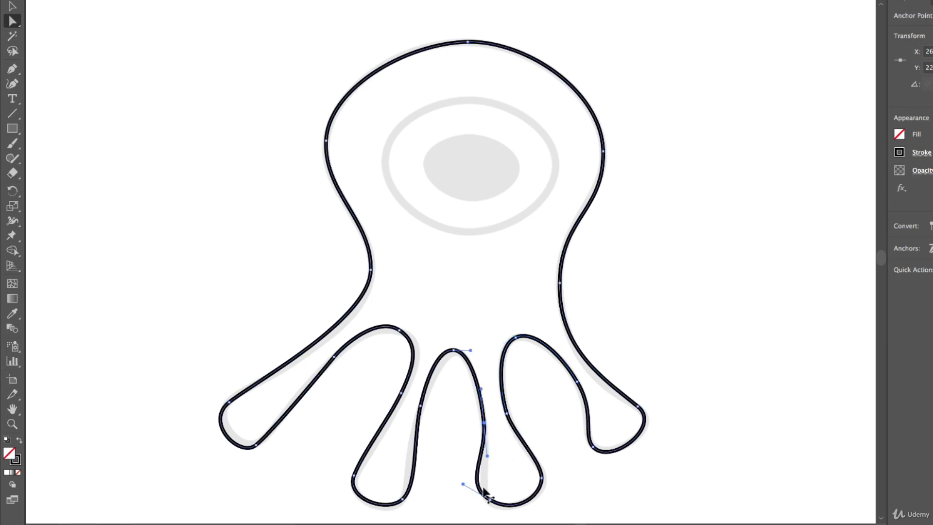
pyautogui.moveTo(464, 484); pyautogui.dragTo(479, 489)
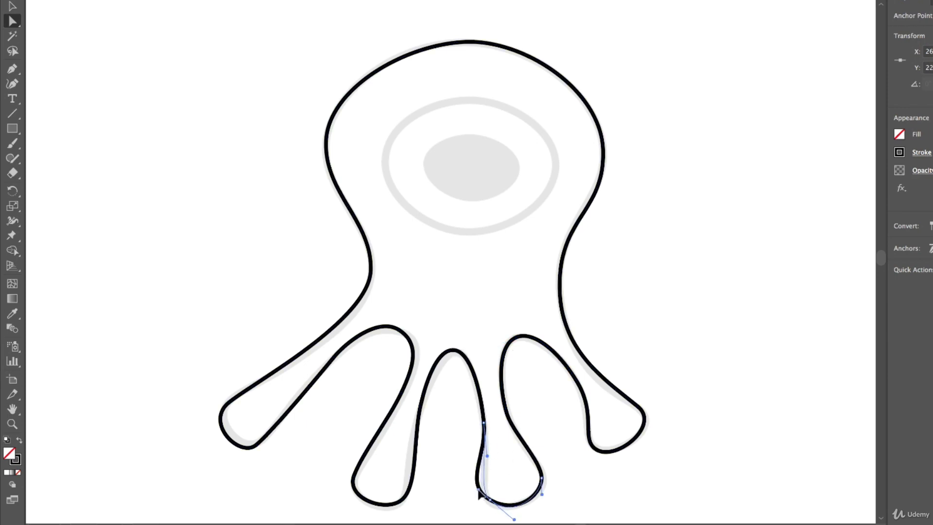
pyautogui.click(403, 499)
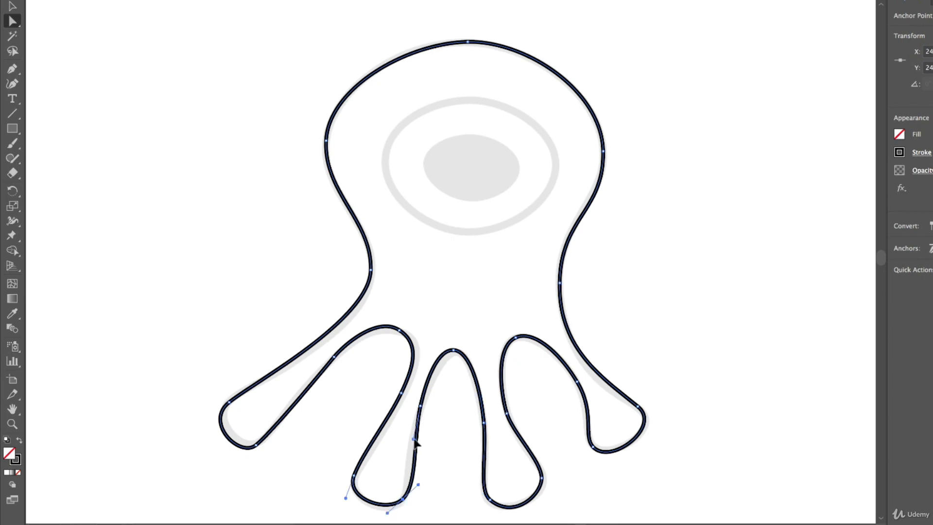
pyautogui.moveTo(413, 439); pyautogui.dragTo(416, 483)
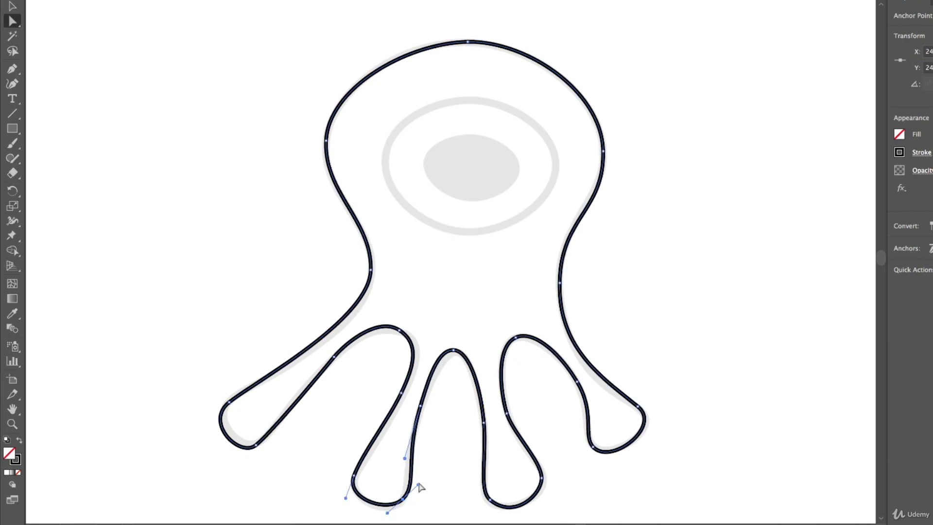
# Step: Nudge the anchors at the outermost left tentacle's tip, the left side of the neck and the left side of the head onto the template
pyautogui.click(334, 359)
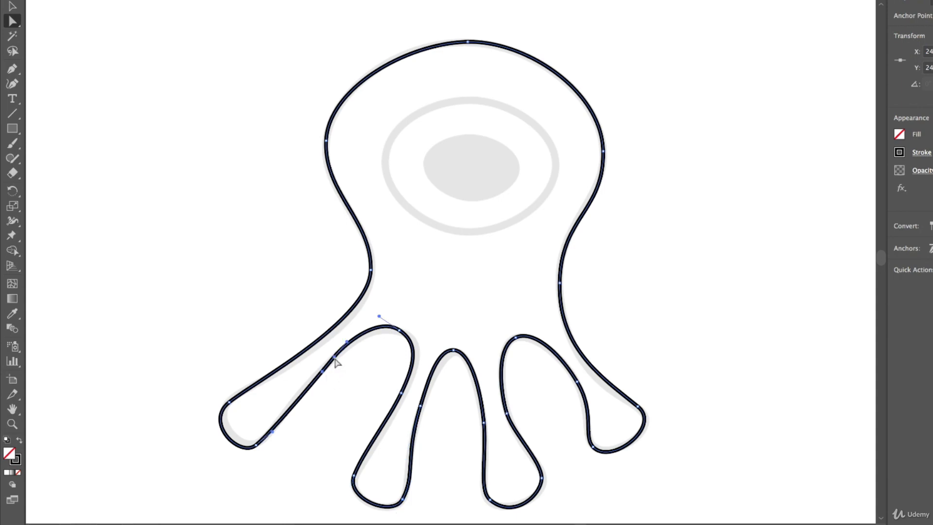
pyautogui.moveTo(257, 445); pyautogui.dragTo(261, 439)
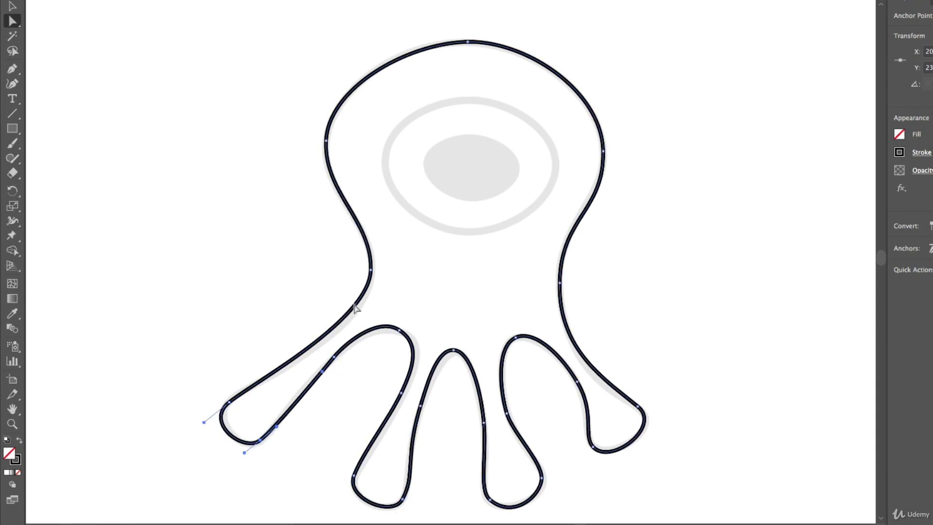
pyautogui.moveTo(373, 273); pyautogui.dragTo(377, 276)
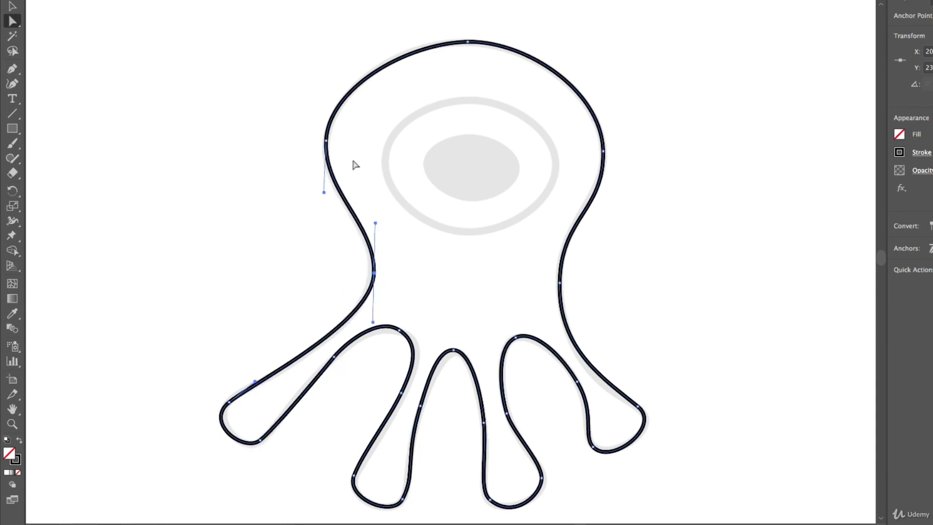
pyautogui.click(325, 148)
pyautogui.moveTo(324, 151); pyautogui.dragTo(329, 151)
# Step: Lengthen the top anchor's handles, shift that anchor slightly left, and shorten the upper handle on the head's right side
pyautogui.click(474, 42)
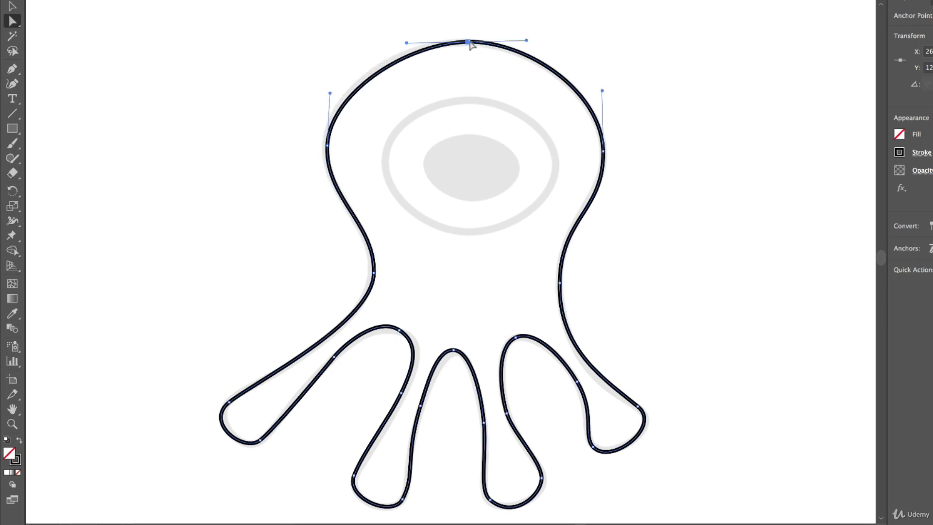
pyautogui.moveTo(526, 41); pyautogui.dragTo(549, 44)
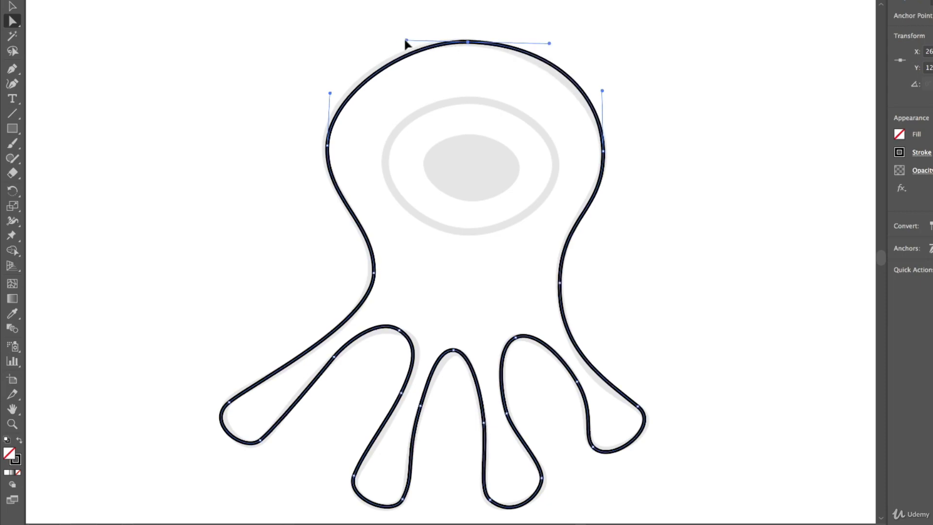
pyautogui.moveTo(406, 41); pyautogui.dragTo(391, 42)
pyautogui.moveTo(469, 43); pyautogui.dragTo(464, 44)
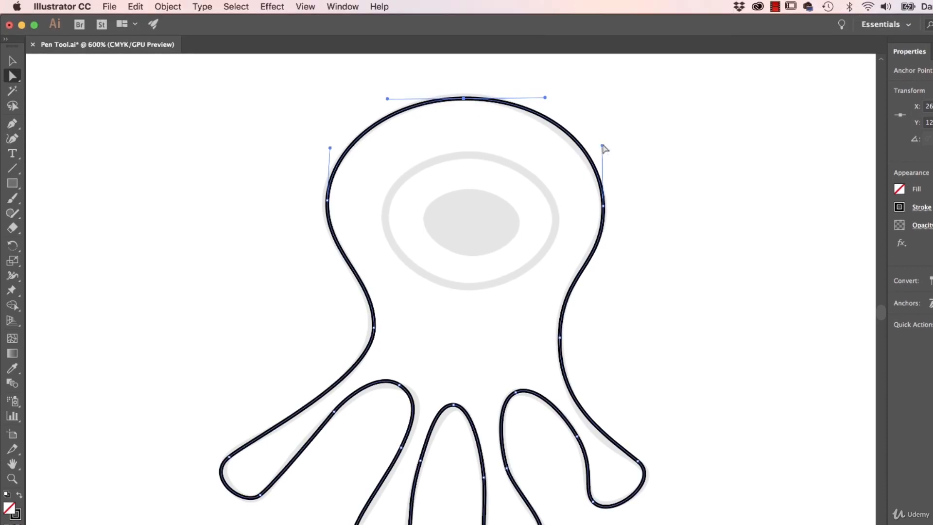
pyautogui.moveTo(603, 145); pyautogui.dragTo(603, 154)
# Step: Locate the Smart Guides setting among the view options and deselect the alien outline
pyautogui.click(304, 6)
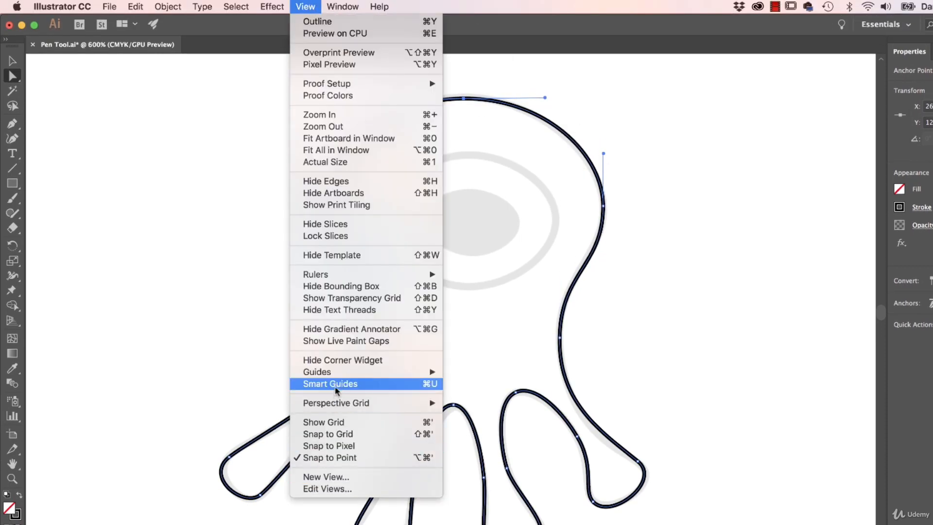
pyautogui.click(153, 210)
pyautogui.click(626, 264)
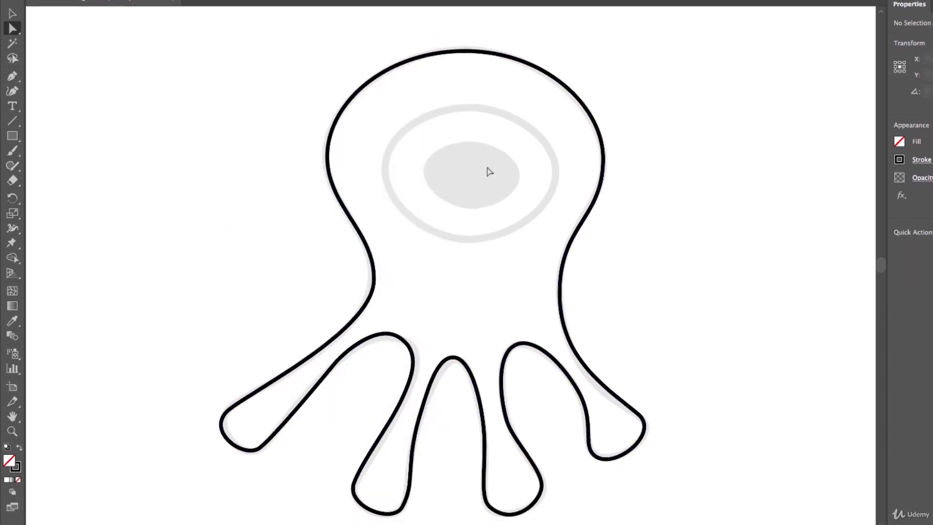
pyautogui.press('p')
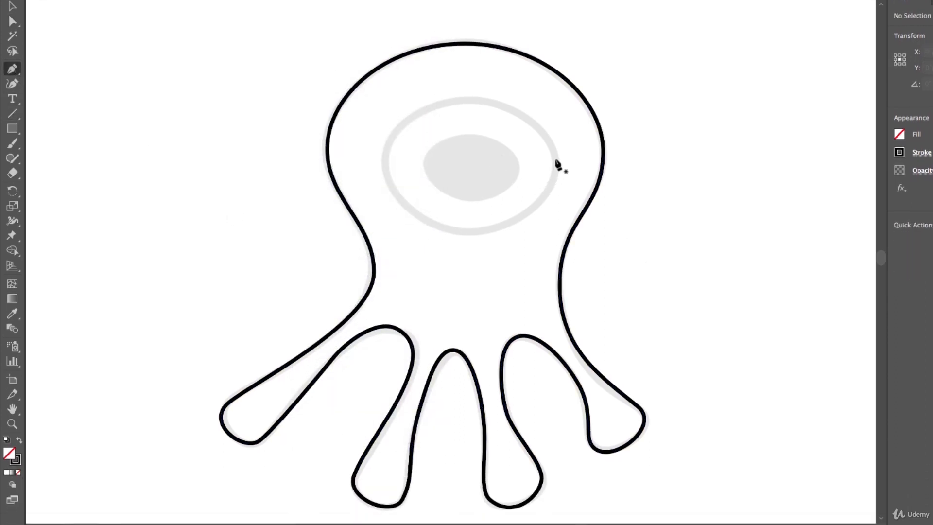
pyautogui.moveTo(557, 193); pyautogui.dragTo(557, 193)
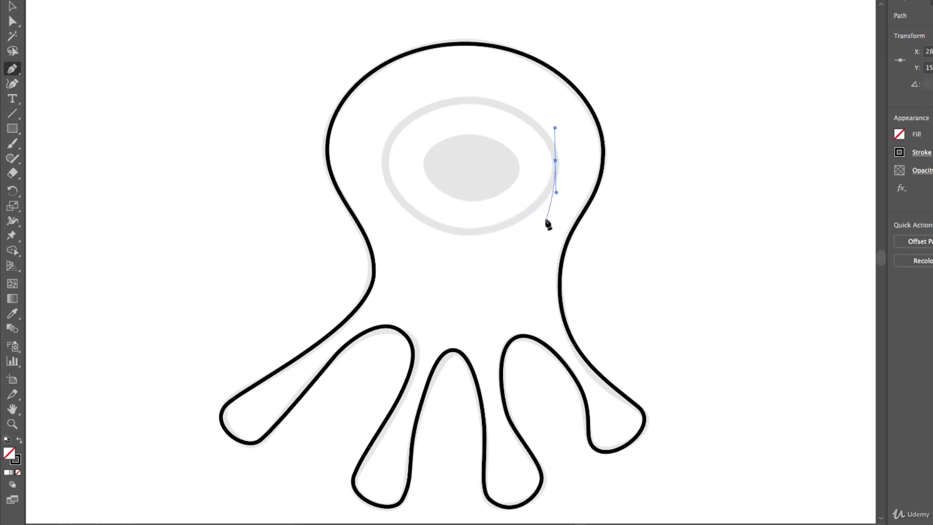
pyautogui.press('super+z')
pyautogui.moveTo(554, 165); pyautogui.dragTo(554, 124)
pyautogui.press('super+z')
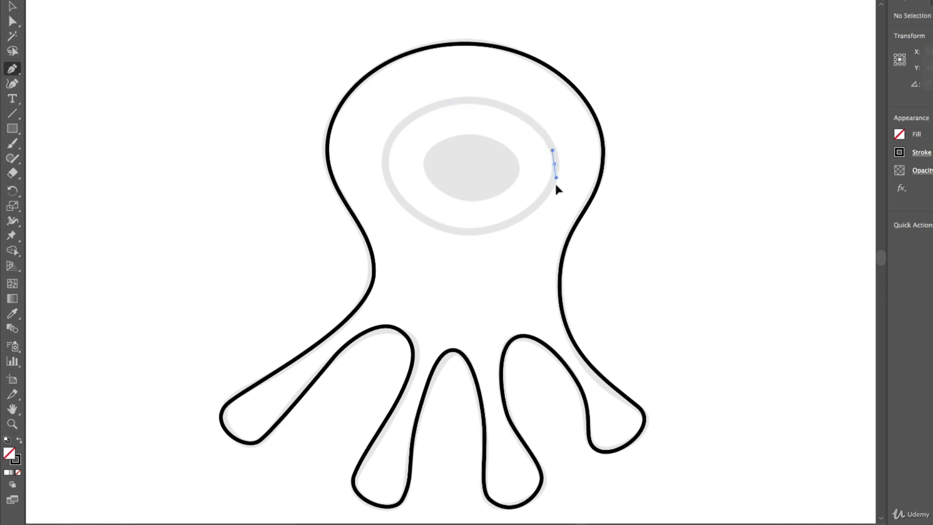
# Step: Trace the eye's outer ring as a closed Pen tool path with curved anchors at its right, bottom, left and top extremes
pyautogui.moveTo(555, 200); pyautogui.dragTo(555, 201)
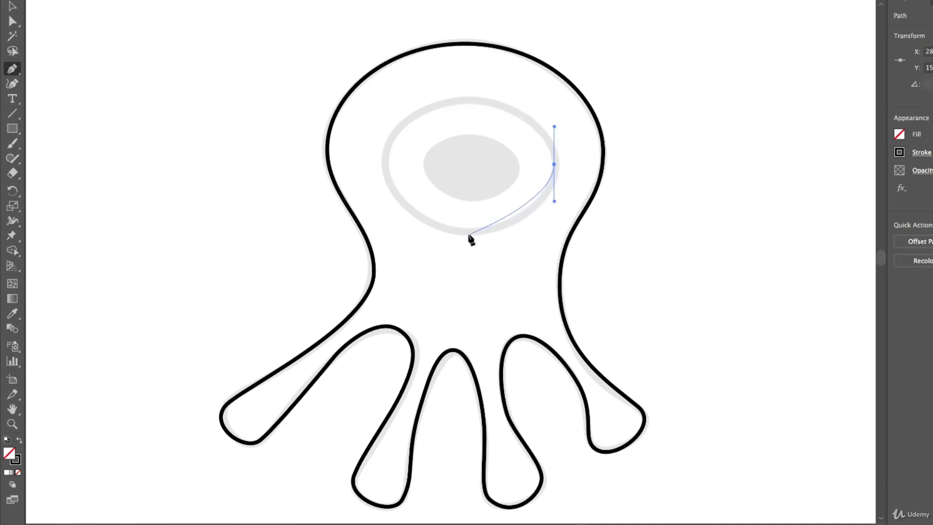
pyautogui.moveTo(468, 234); pyautogui.dragTo(418, 235)
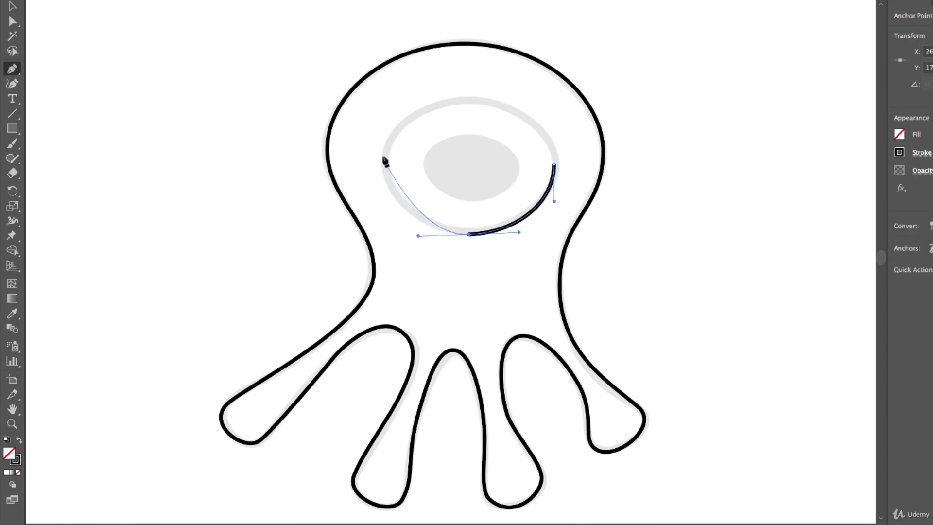
pyautogui.moveTo(384, 154); pyautogui.dragTo(383, 103)
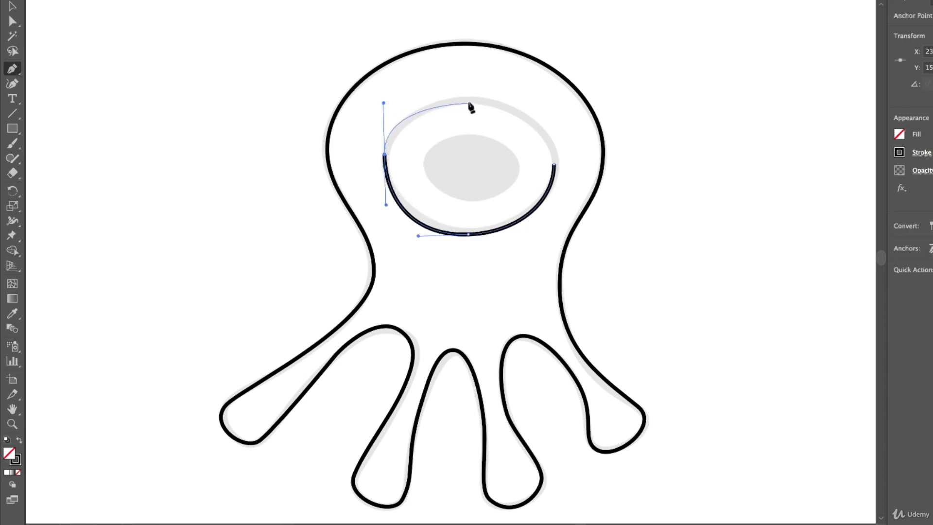
pyautogui.moveTo(468, 99); pyautogui.dragTo(498, 100)
pyautogui.moveTo(553, 164); pyautogui.dragTo(554, 201)
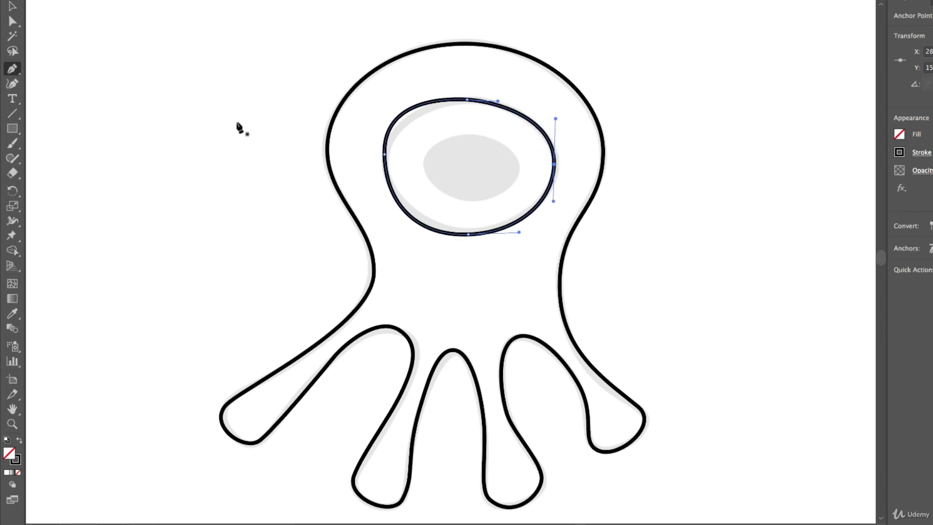
# Step: Adjust the eye outline's left and bottom anchors and their handles so the curve follows the template ring
pyautogui.click(12, 22)
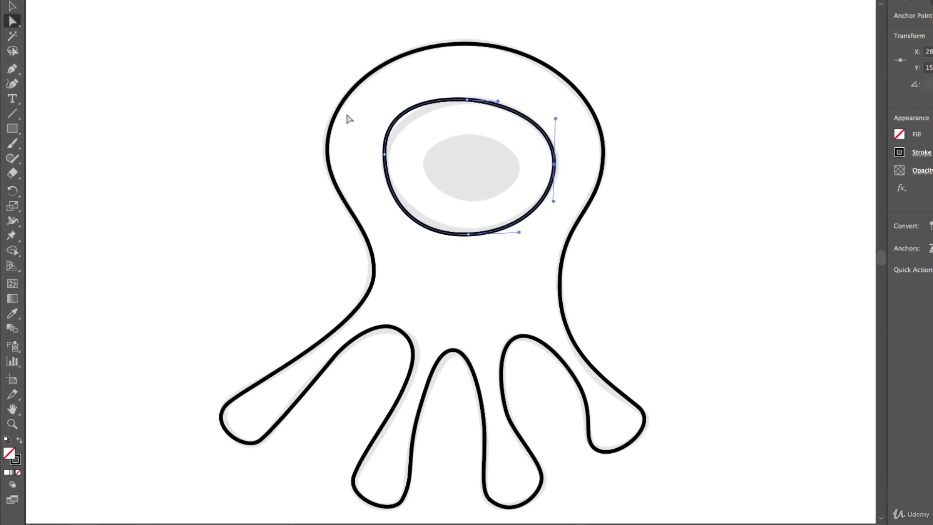
pyautogui.click(384, 155)
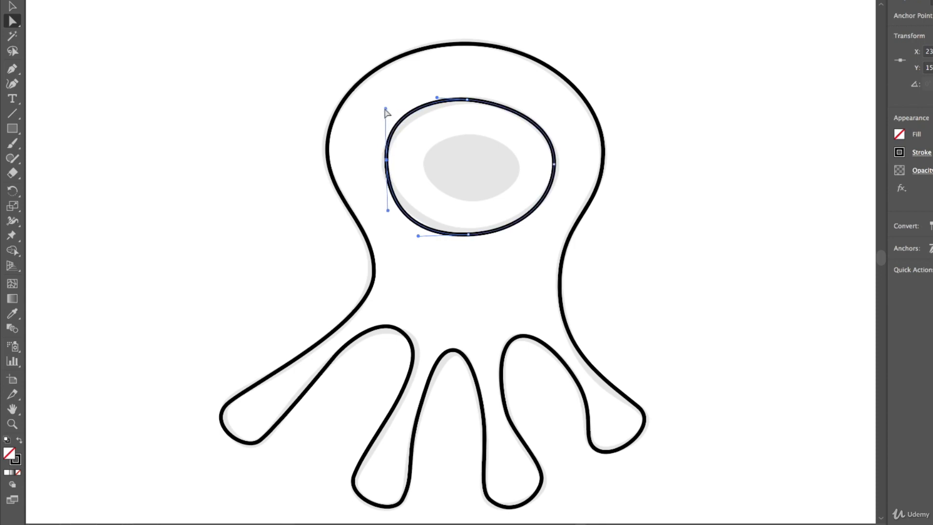
pyautogui.moveTo(386, 109); pyautogui.dragTo(389, 120)
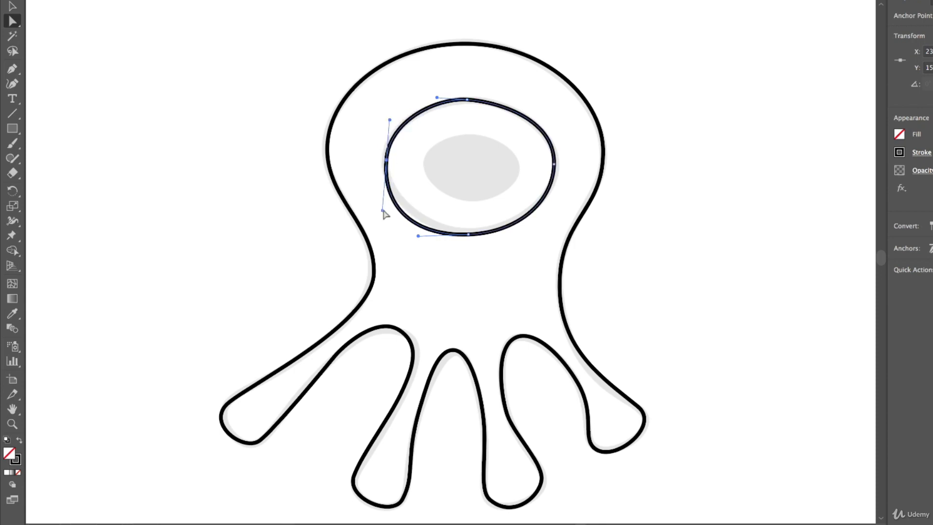
pyautogui.moveTo(383, 211); pyautogui.dragTo(385, 197)
pyautogui.moveTo(419, 236); pyautogui.dragTo(468, 233)
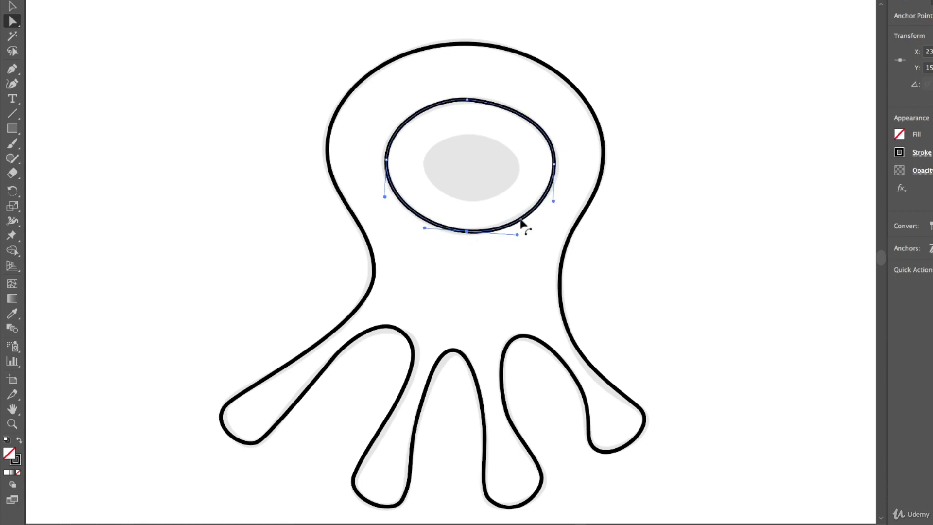
# Step: Refine the position and handles of the eye outline's top and right anchors to match the template ring
pyautogui.moveTo(555, 165); pyautogui.dragTo(558, 165)
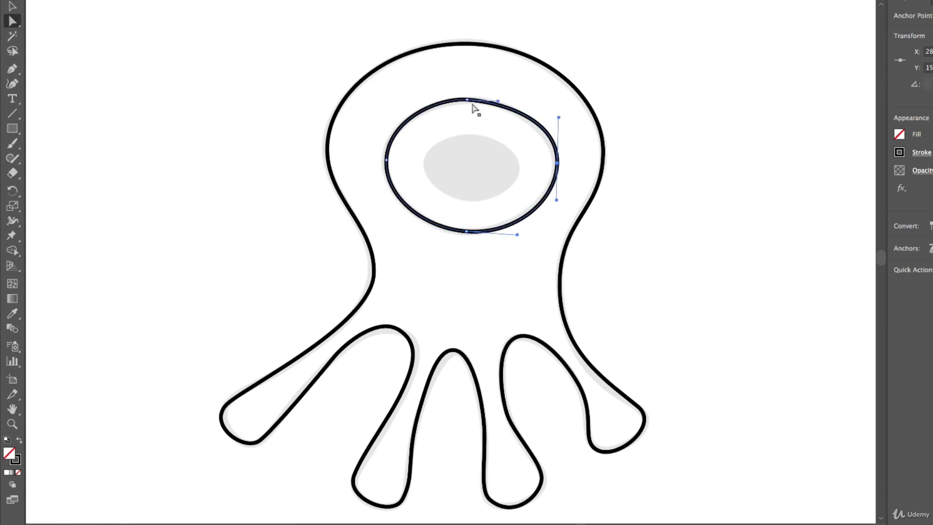
pyautogui.moveTo(468, 101); pyautogui.dragTo(508, 103)
pyautogui.moveTo(441, 102); pyautogui.dragTo(429, 99)
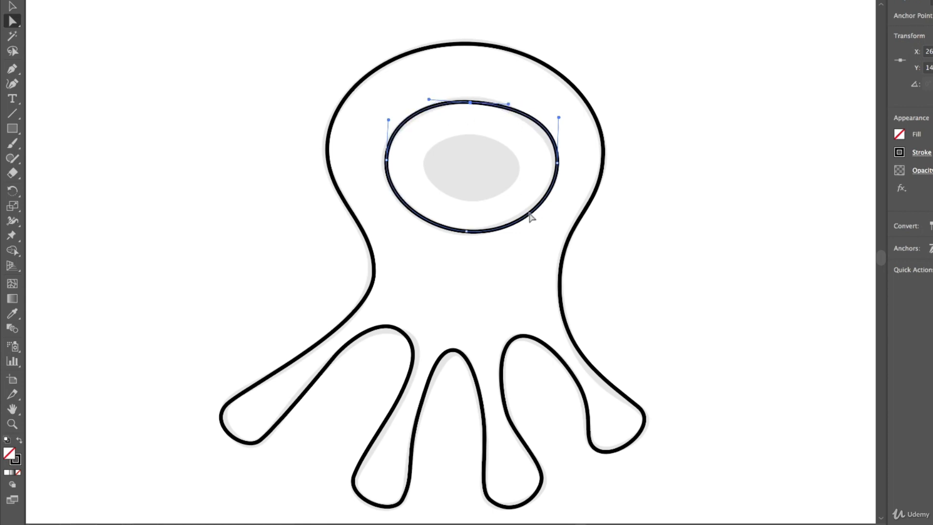
pyautogui.moveTo(559, 117); pyautogui.dragTo(555, 126)
pyautogui.click(554, 162)
pyautogui.moveTo(555, 162); pyautogui.dragTo(554, 162)
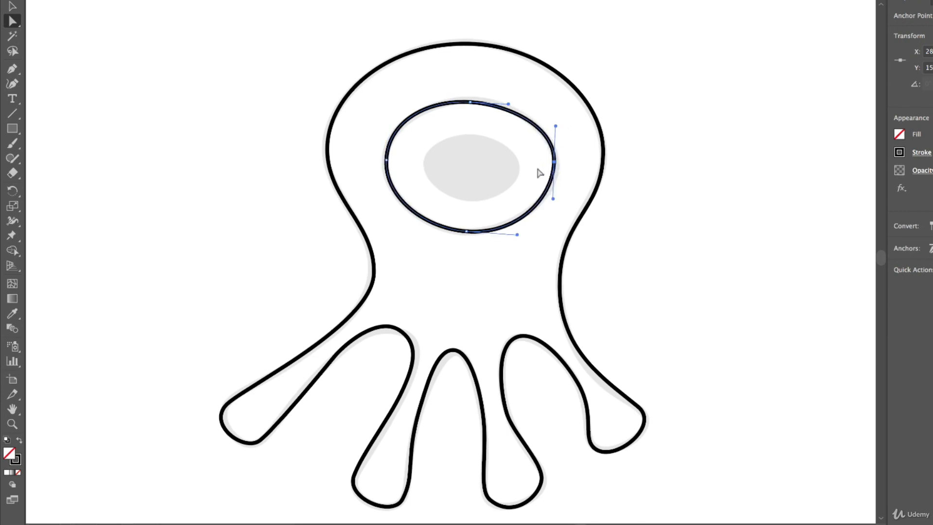
# Step: Duplicate the finished eye outline, fit the copy onto the grey pupil and deselect it
pyautogui.click(12, 6)
pyautogui.click(271, 130)
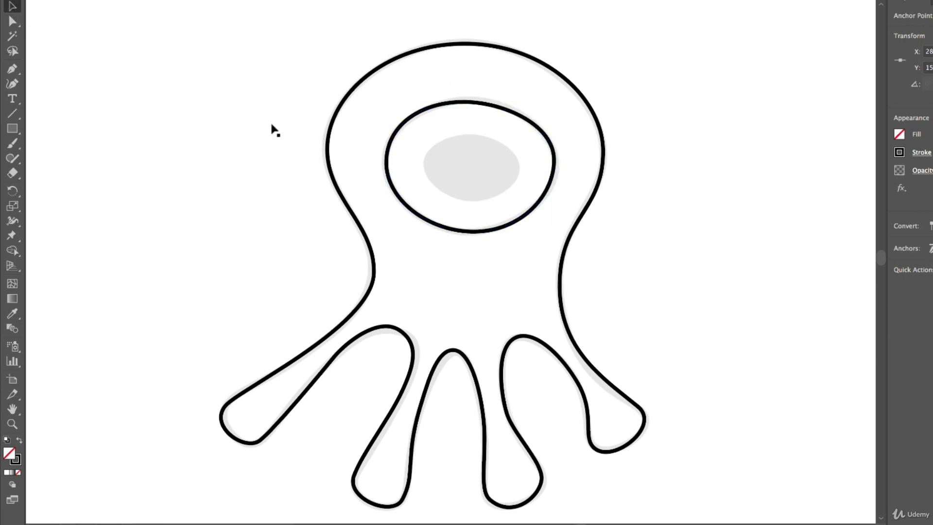
pyautogui.click(541, 136)
pyautogui.hotkey('ctrl', 'c')
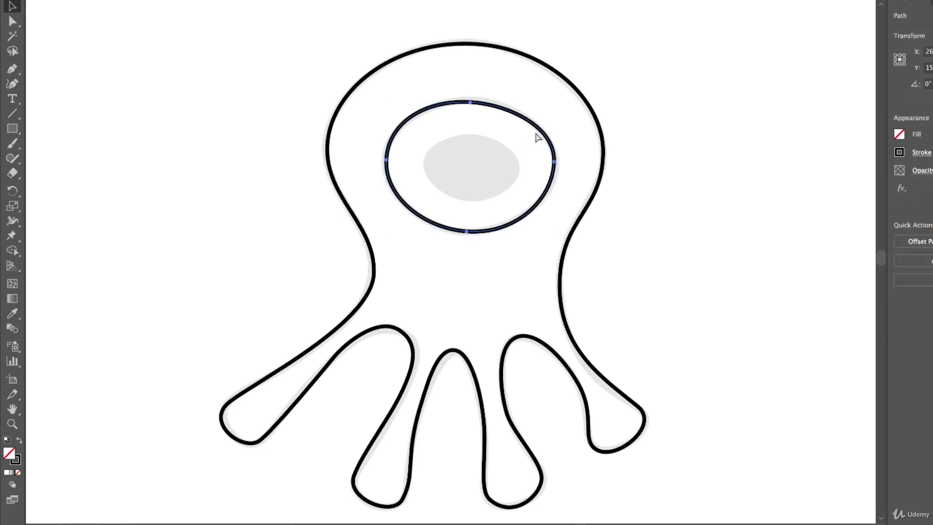
pyautogui.hotkey('ctrl', 'v')
pyautogui.moveTo(535, 197); pyautogui.dragTo(463, 251)
pyautogui.moveTo(521, 168); pyautogui.dragTo(514, 180)
pyautogui.click(707, 181)
# Step: Start tracing the crown template with straight Pen tool segments along its left side, base and right side up to the tip
pyautogui.moveTo(695, 196)
pyautogui.mouseDown()
pyautogui.moveTo(498, 216)
pyautogui.moveTo(257, 136)
pyautogui.mouseUp()
pyautogui.moveTo(572, 250); pyautogui.dragTo(186, 266)
pyautogui.moveTo(398, 289)
pyautogui.mouseDown()
pyautogui.moveTo(325, 316)
pyautogui.moveTo(145, 343)
pyautogui.mouseUp()
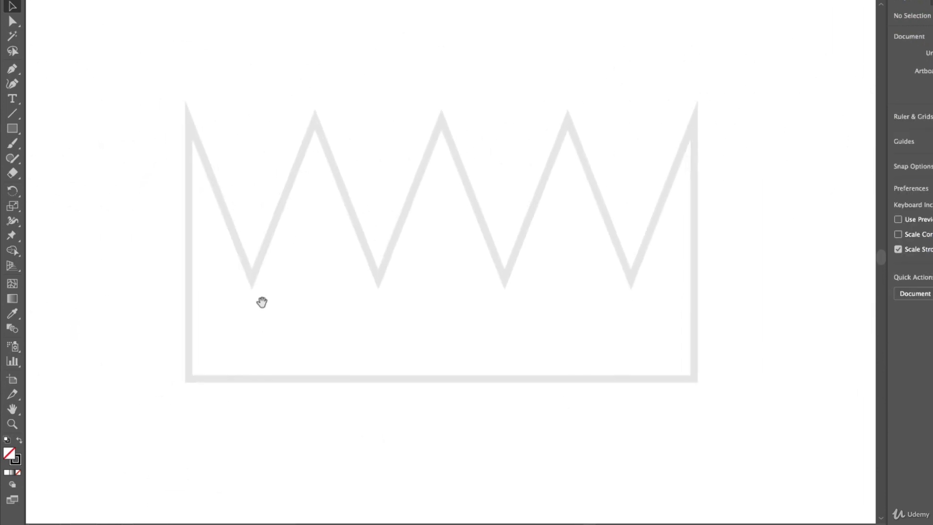
pyautogui.click(12, 69)
pyautogui.click(186, 106)
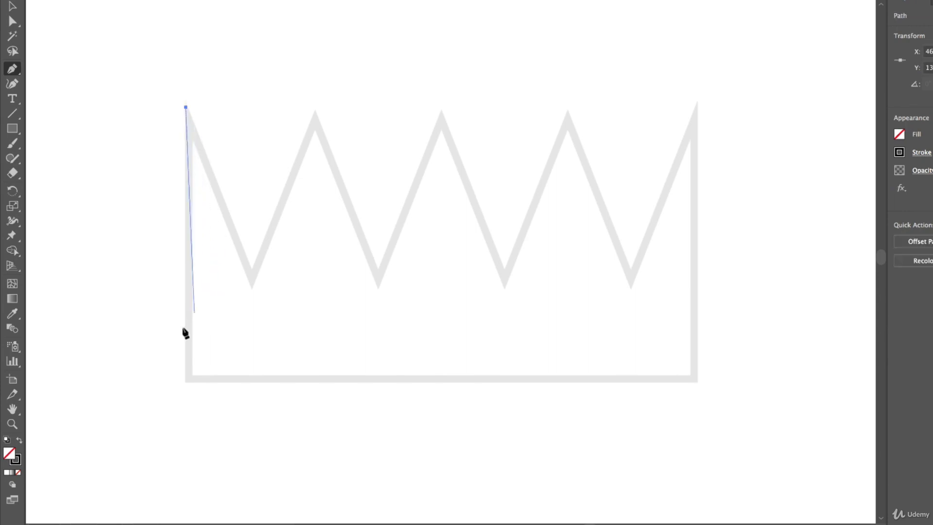
pyautogui.click(189, 375)
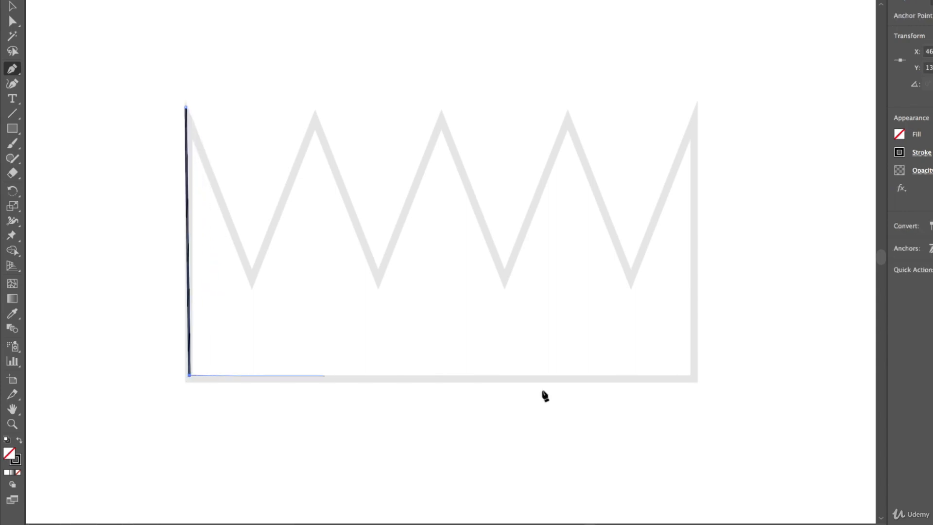
pyautogui.click(693, 376)
pyautogui.click(698, 104)
# Step: Trace the crown's zigzag points and valleys from right to left and close the path at the left tip
pyautogui.click(630, 282)
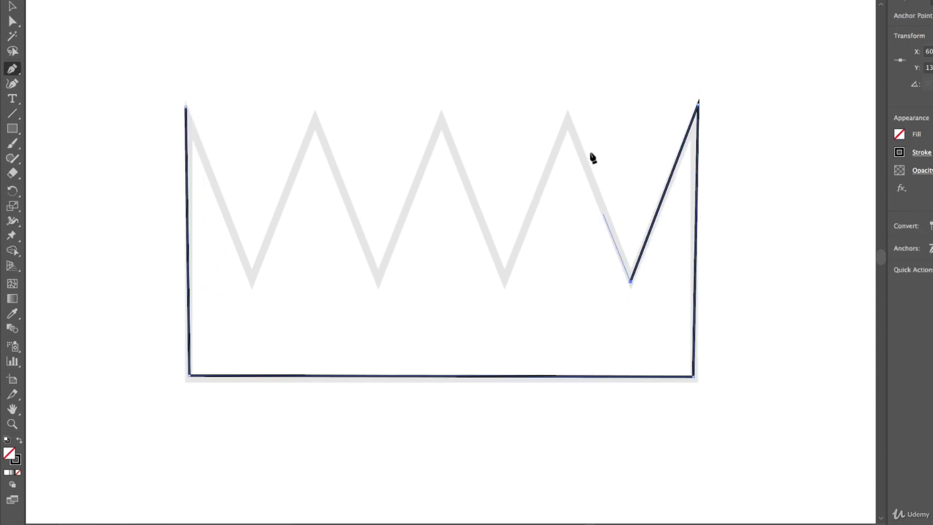
pyautogui.click(567, 116)
pyautogui.click(501, 280)
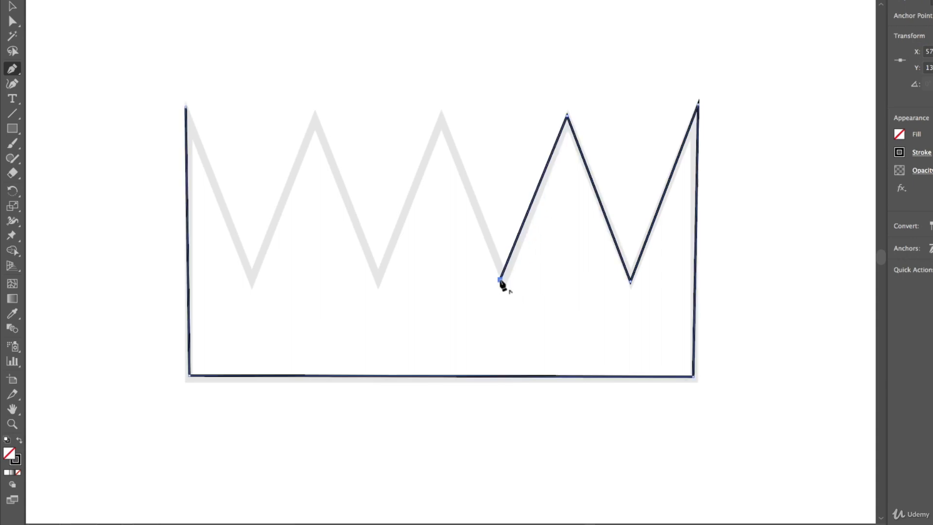
pyautogui.click(441, 116)
pyautogui.click(376, 279)
pyautogui.click(315, 115)
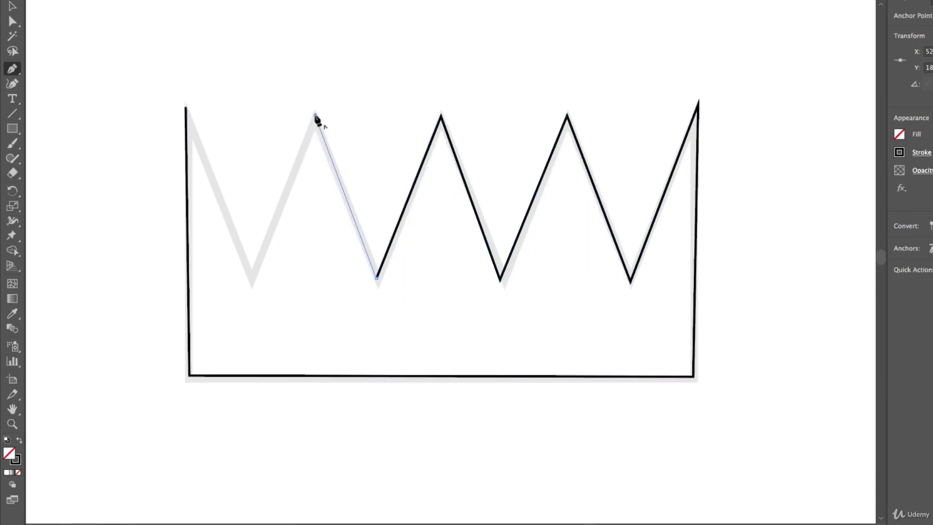
pyautogui.click(248, 277)
pyautogui.click(186, 107)
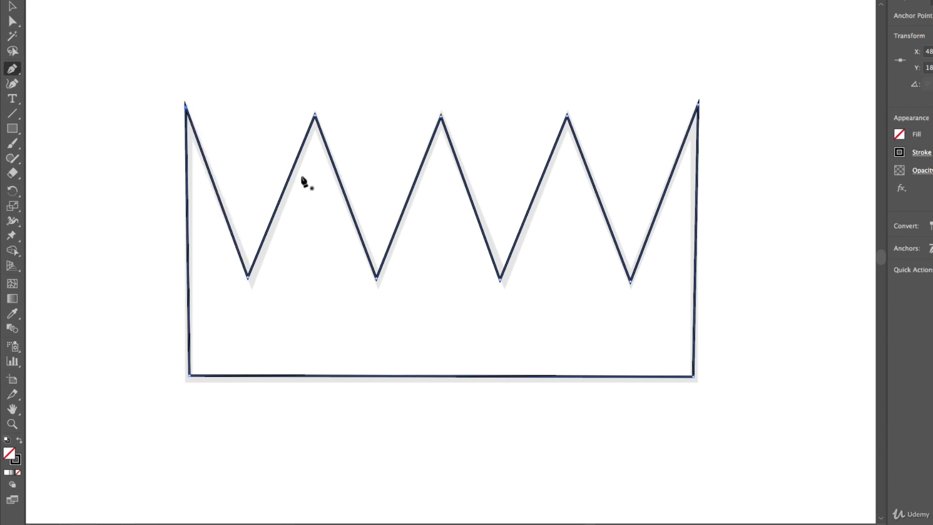
pyautogui.moveTo(686, 180); pyautogui.dragTo(197, 185)
pyautogui.moveTo(466, 258); pyautogui.dragTo(848, 34)
pyautogui.moveTo(559, 311); pyautogui.dragTo(770, 117)
pyautogui.moveTo(292, 272); pyautogui.dragTo(699, 141)
pyautogui.moveTo(171, 445); pyautogui.dragTo(514, 262)
pyautogui.moveTo(470, 302); pyautogui.dragTo(451, 305)
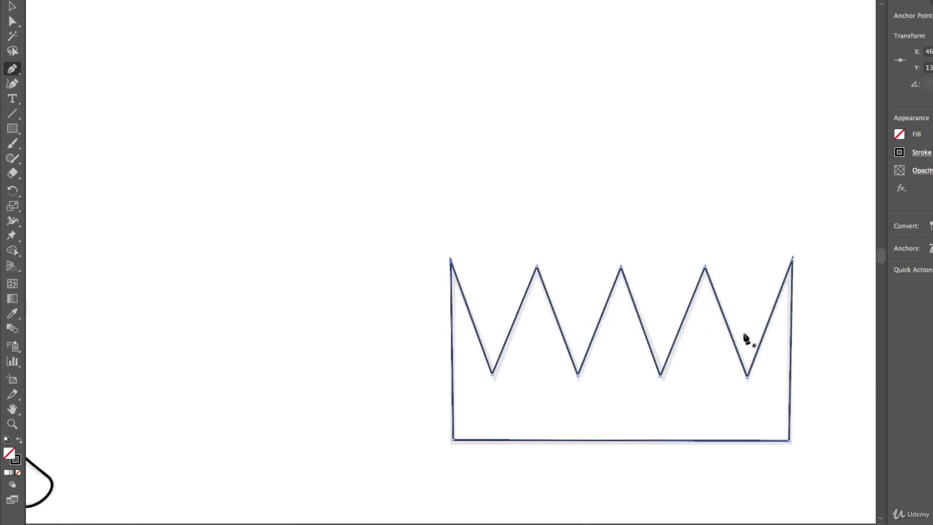
pyautogui.scroll(-10, 626, 358)
pyautogui.hscroll(-8, 626, 359)
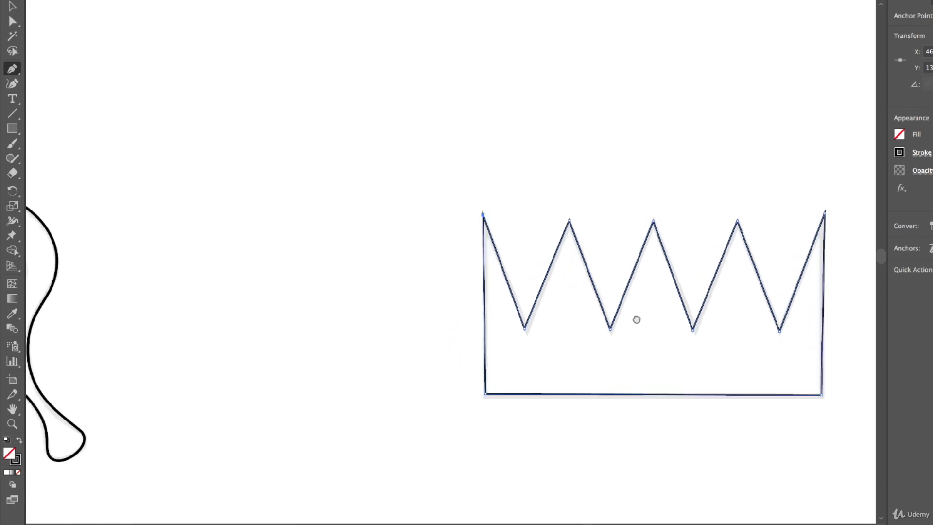
pyautogui.moveTo(463, 185); pyautogui.dragTo(480, 152)
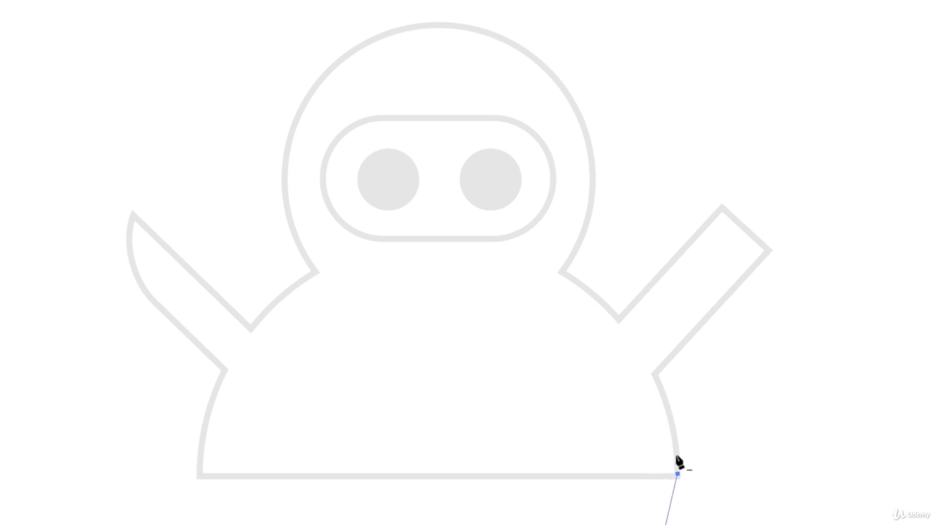
# Step: Trace the ninja template's lower right body curve from the base corner up to the underside of the arm with the Pen tool
pyautogui.moveTo(677, 457); pyautogui.dragTo(675, 438)
pyautogui.moveTo(664, 395); pyautogui.dragTo(743, 413)
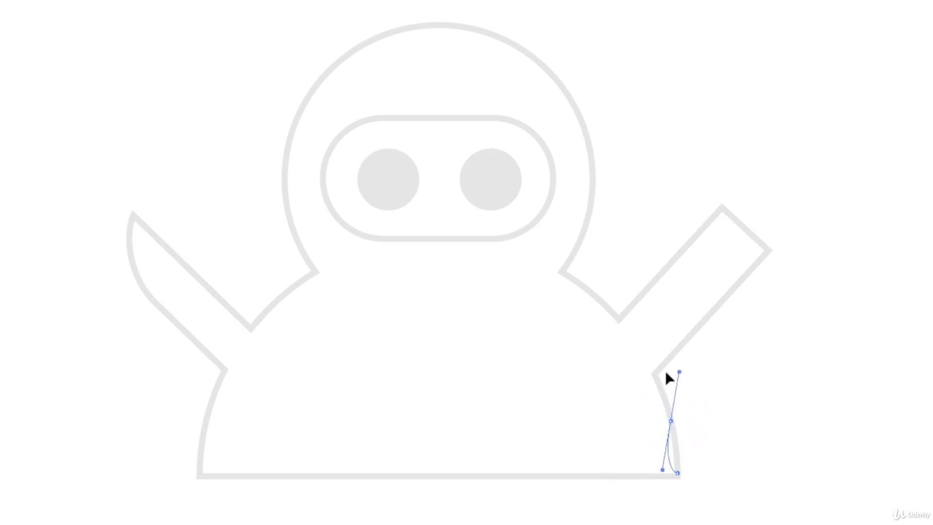
pyautogui.moveTo(666, 373); pyautogui.dragTo(662, 391)
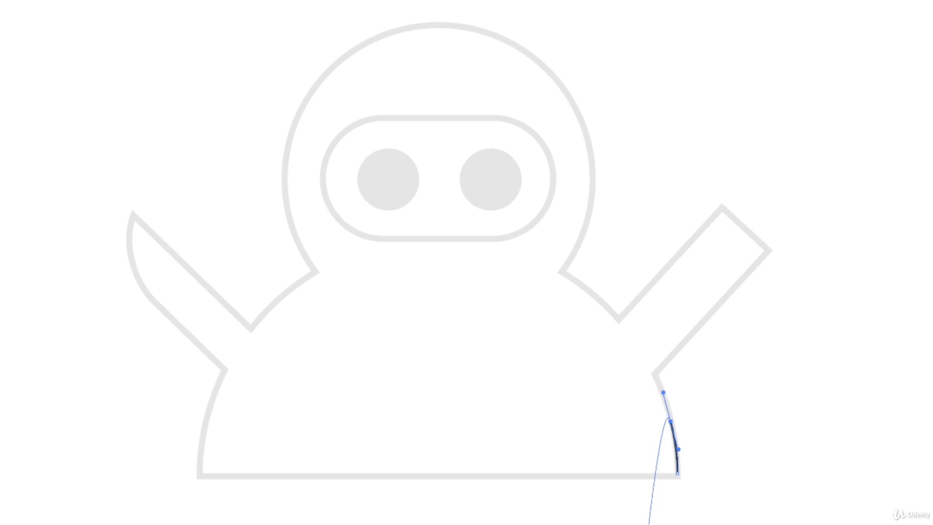
pyautogui.click(655, 375)
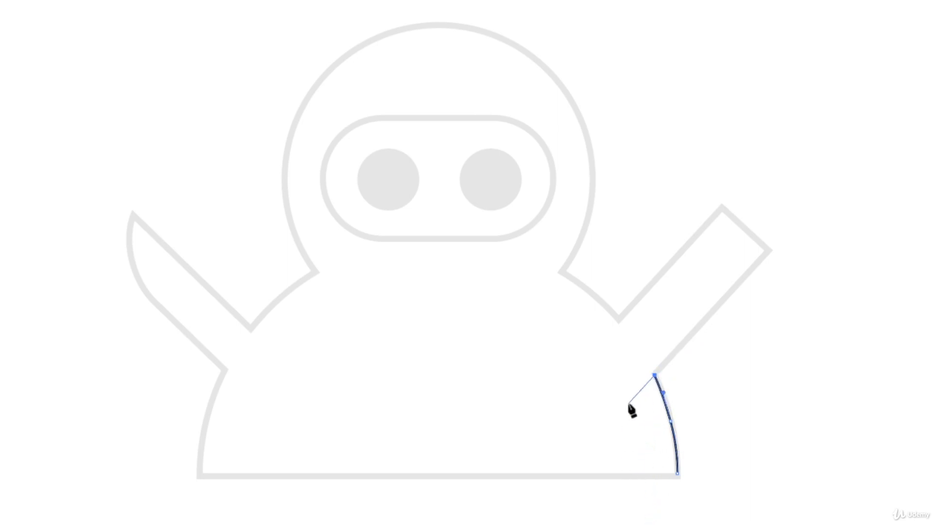
# Step: Trace the ninja's raised right arm with straight segments around its end and back to the shoulder
pyautogui.click(767, 251)
pyautogui.click(724, 205)
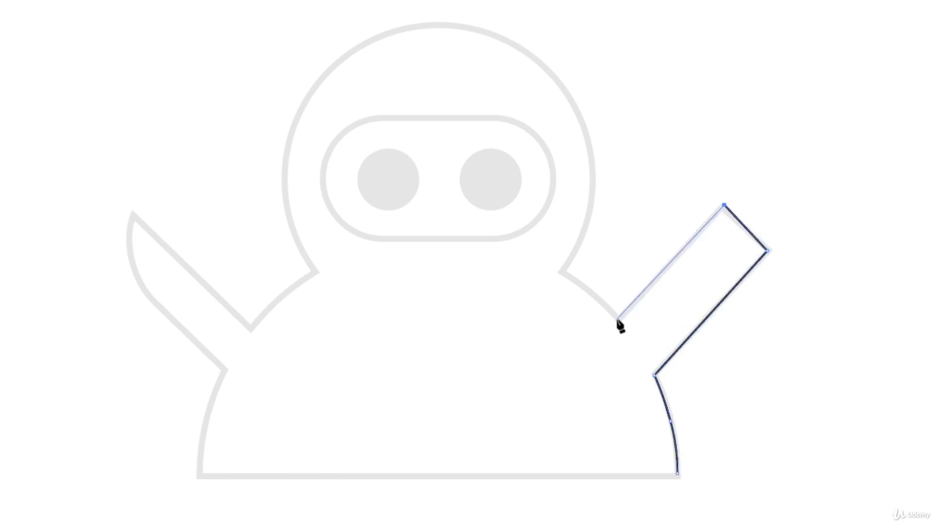
pyautogui.click(618, 319)
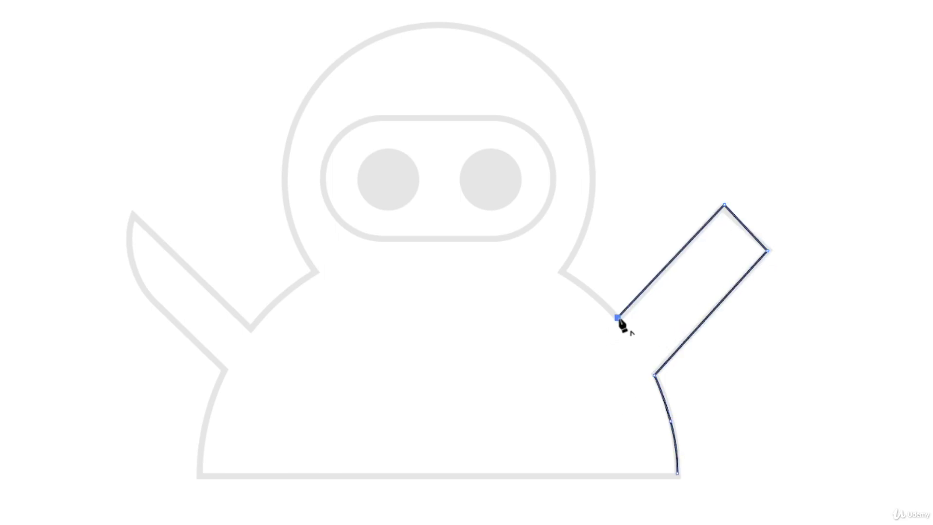
# Step: Trace the ninja's right shoulder curve to the neck corner and continue with a curved anchor at the top of the head
pyautogui.keyDown('ctrl'); pyautogui.click(588, 294); pyautogui.keyUp('ctrl')
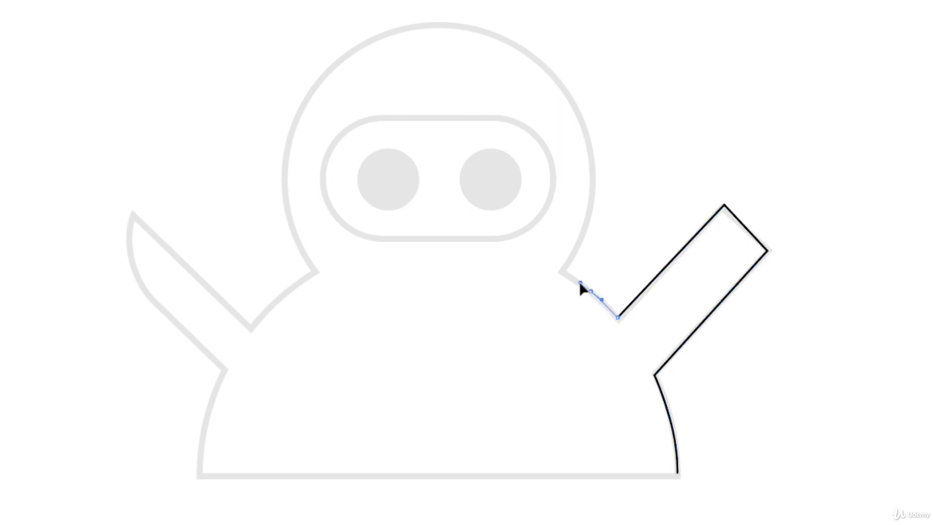
pyautogui.click(590, 291)
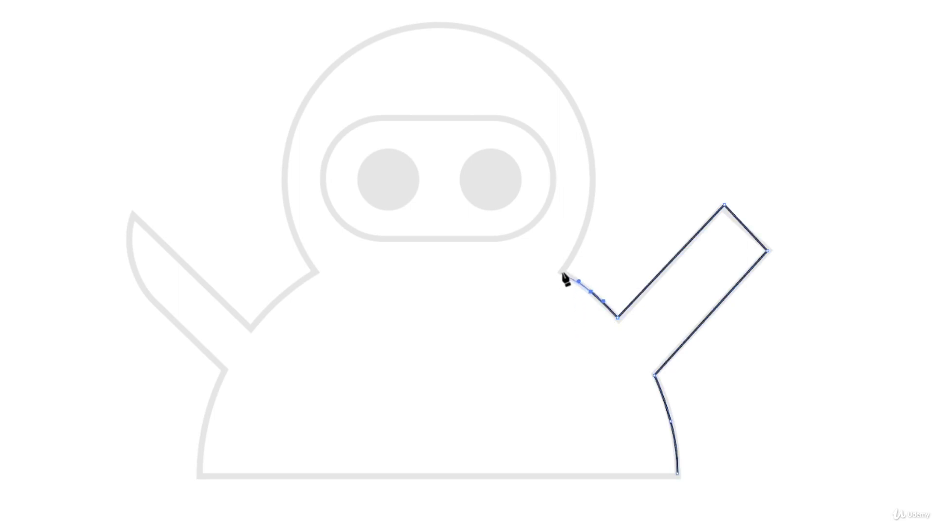
pyautogui.moveTo(556, 301); pyautogui.dragTo(534, 91)
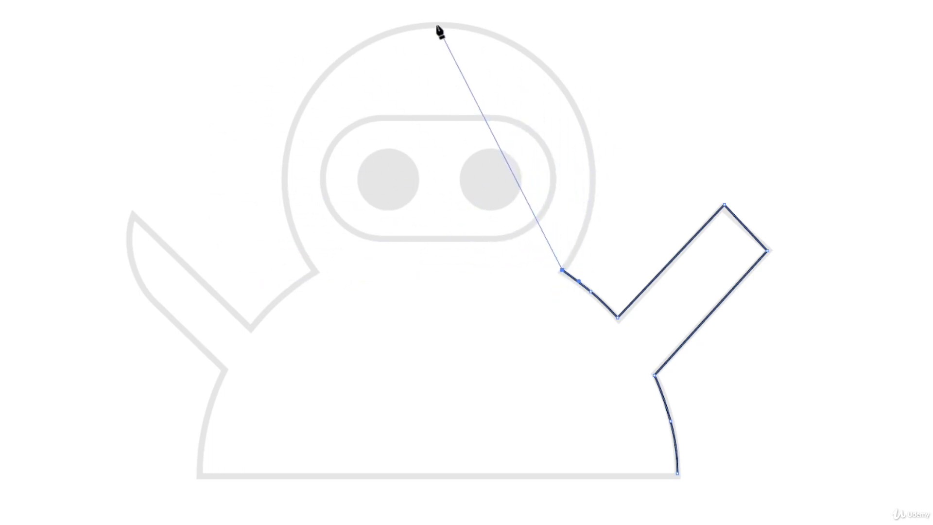
pyautogui.moveTo(436, 25); pyautogui.dragTo(48, 0)
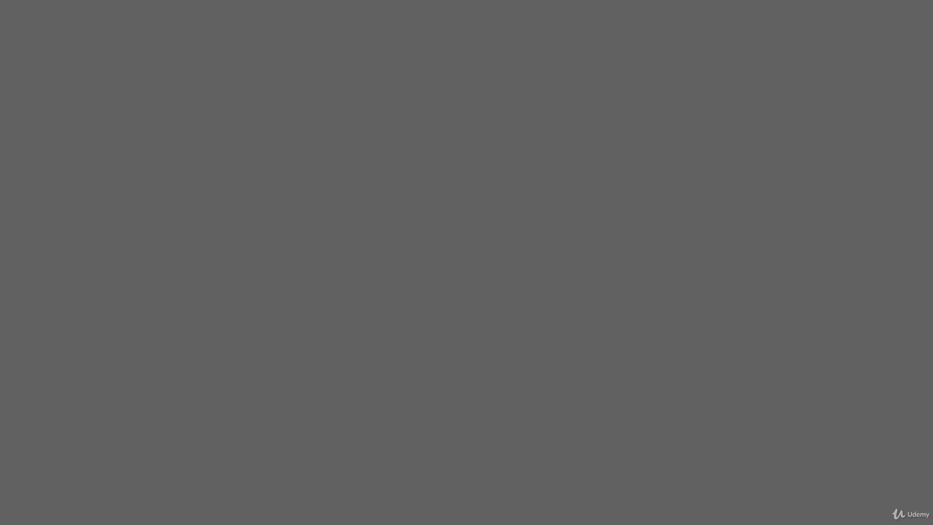
# Step: Reshape the anchor at the ninja's left neck corner with the Anchor Point tool to remove the kink
pyautogui.moveTo(776, 466)
pyautogui.mouseDown()
pyautogui.moveTo(770, 416)
pyautogui.moveTo(462, 262)
pyautogui.mouseUp()
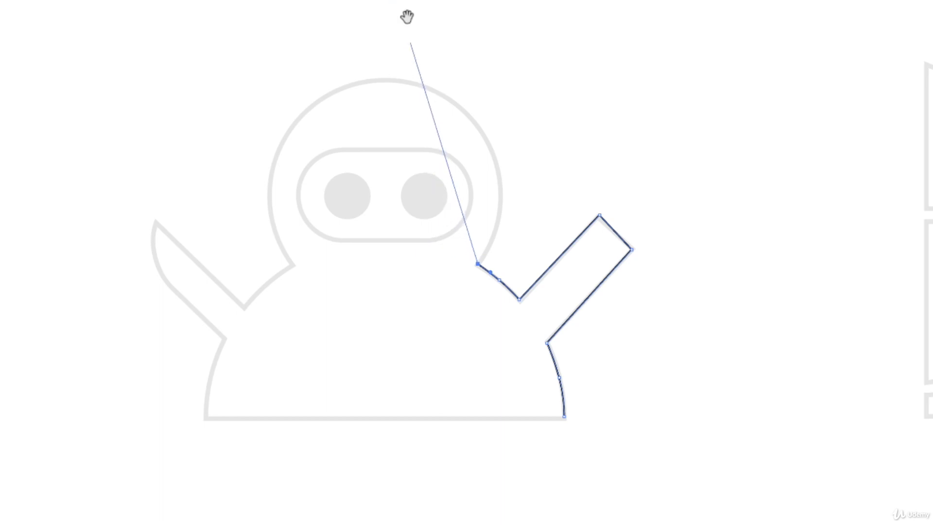
pyautogui.moveTo(408, 17)
pyautogui.mouseDown()
pyautogui.moveTo(545, 477)
pyautogui.moveTo(501, 186)
pyautogui.moveTo(456, 29)
pyautogui.mouseUp()
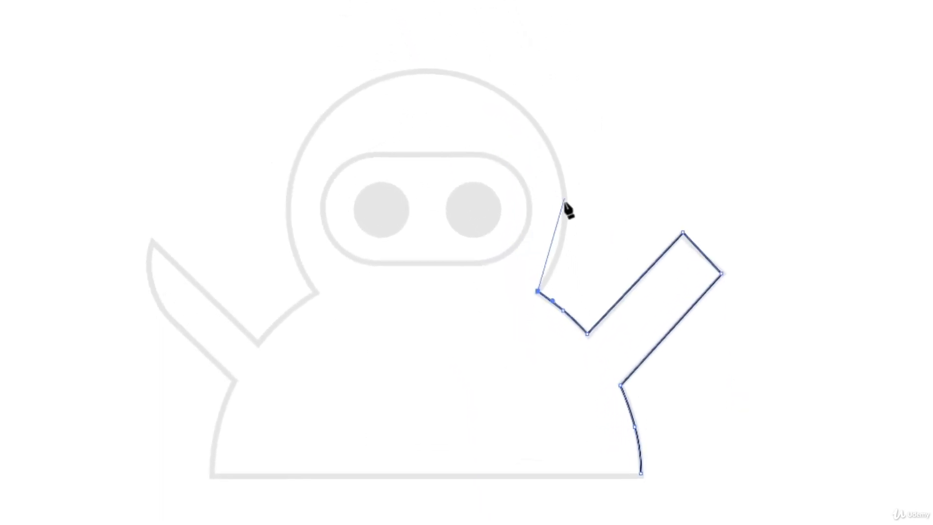
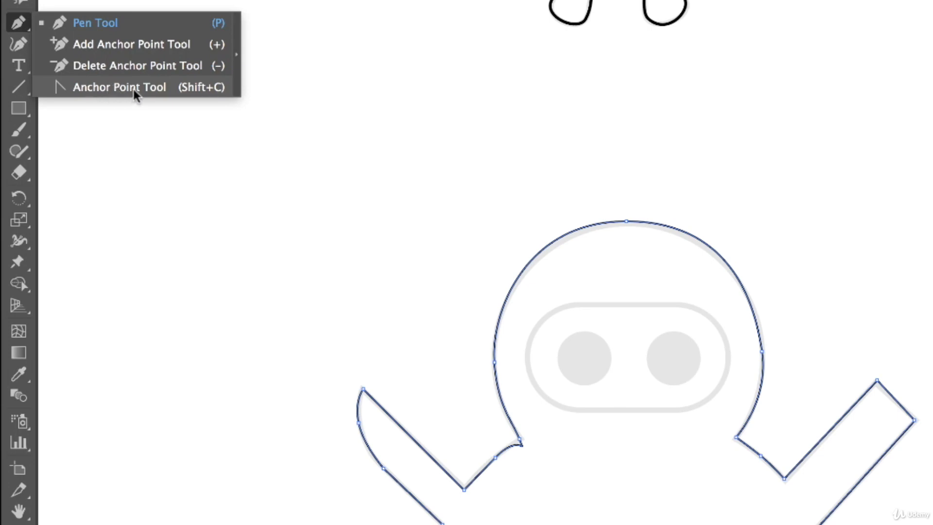
pyautogui.click(87, 85)
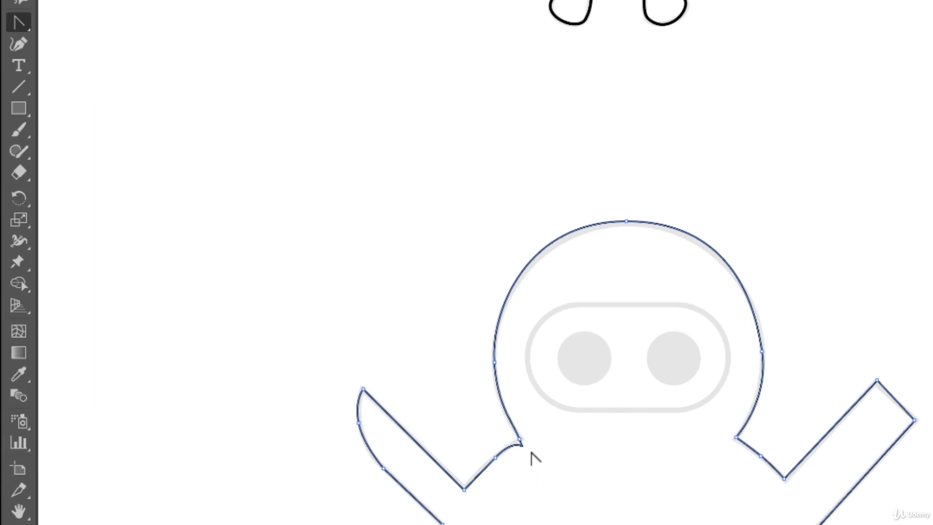
pyautogui.hotkey('ctrl', '=')
pyautogui.hotkey('ctrl', '=')
pyautogui.moveTo(347, 62); pyautogui.dragTo(870, 358)
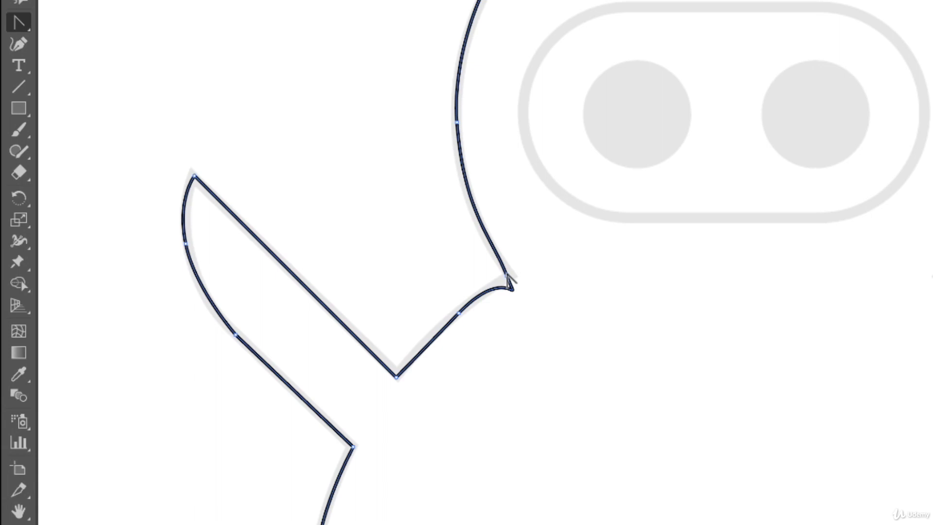
pyautogui.moveTo(507, 275); pyautogui.dragTo(510, 264)
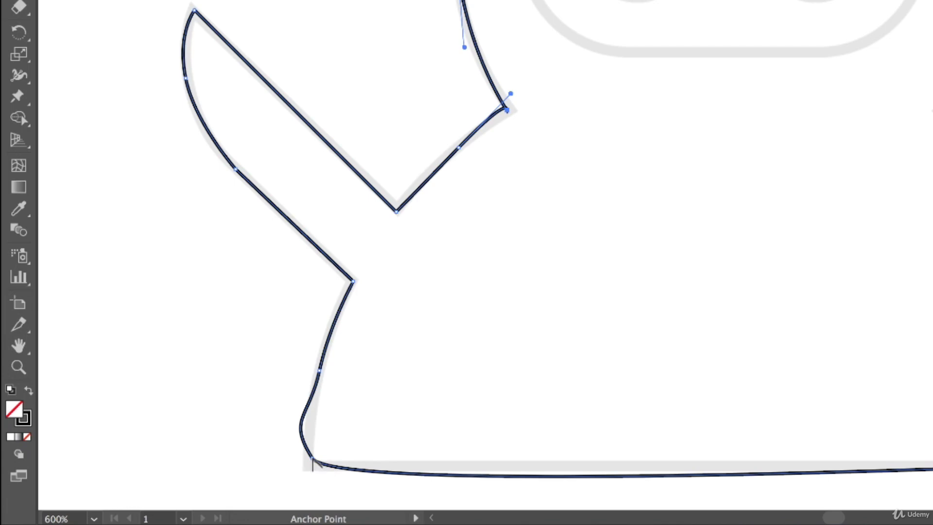
# Step: Convert the smooth anchor at the left end of the ninja's base to a sharp corner
pyautogui.press('space')
pyautogui.moveTo(400, 370); pyautogui.dragTo(465, 258)
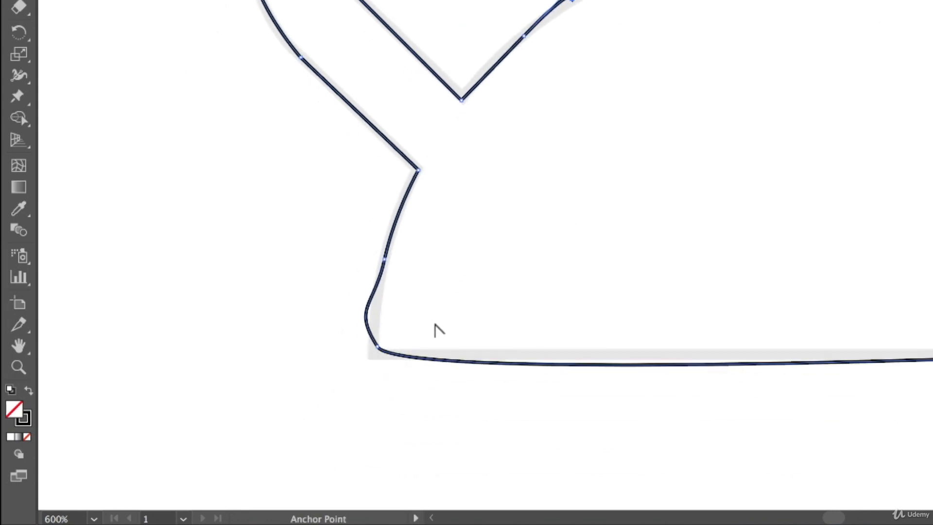
pyautogui.click(378, 349)
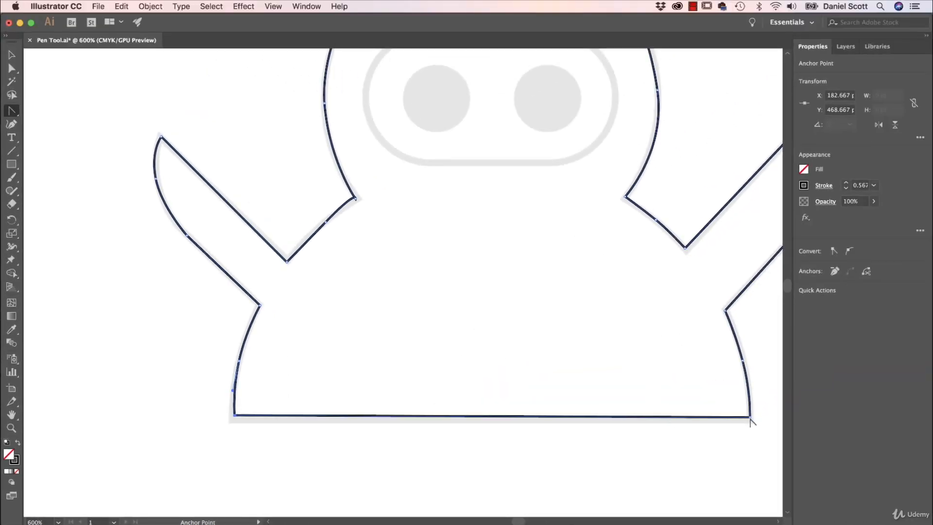
# Step: Try converting the base's right corner anchor to a smooth curve and back to a sharp corner
pyautogui.moveTo(750, 417); pyautogui.dragTo(692, 375)
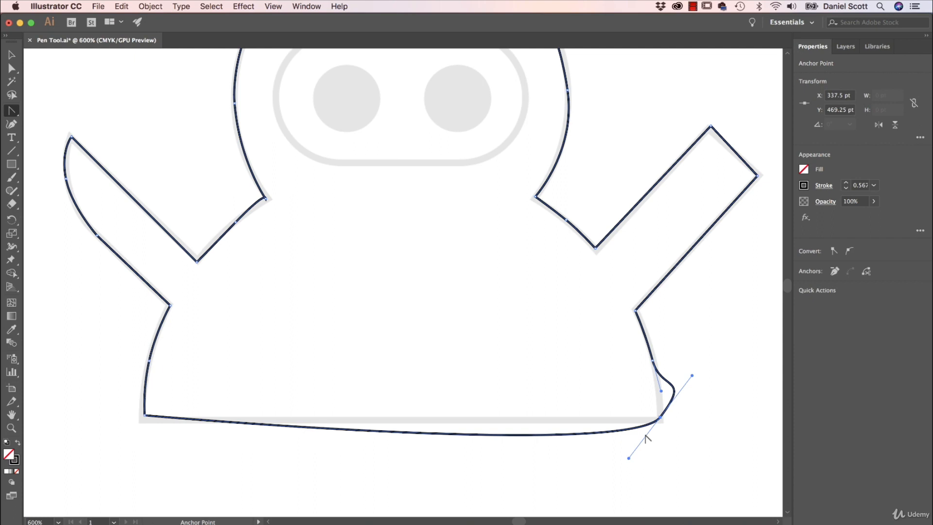
pyautogui.press('super+z')
pyautogui.press('super+shift+z')
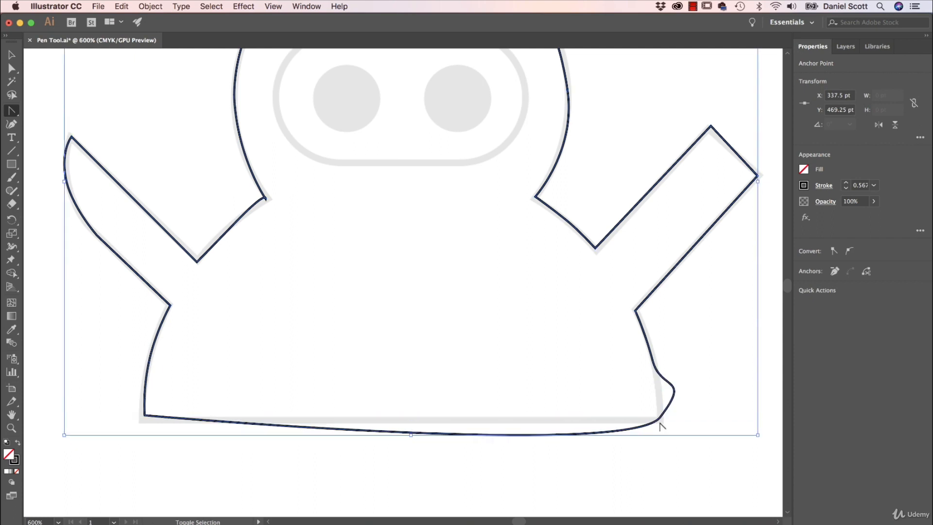
pyautogui.click(660, 418)
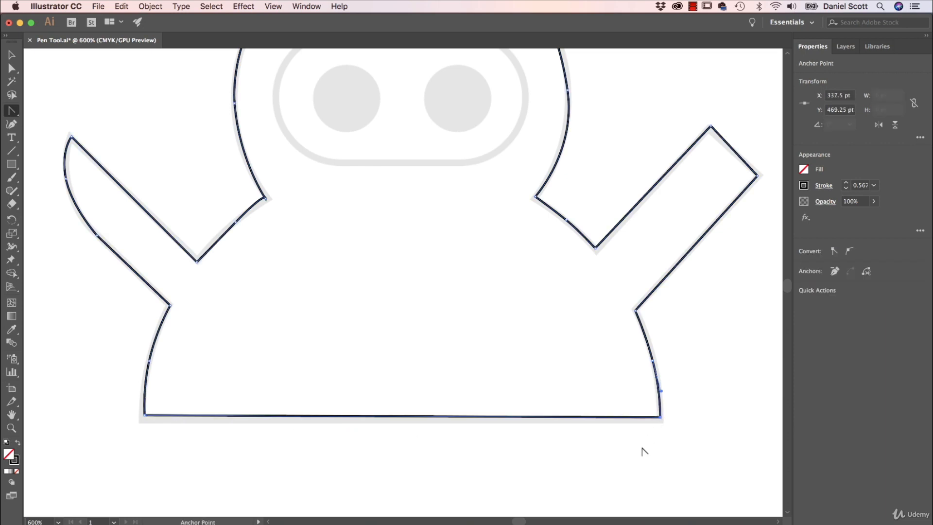
pyautogui.moveTo(661, 417); pyautogui.dragTo(692, 378)
pyautogui.press('super+z')
# Step: Select the middle anchor of the ninja's left shoulder with Direct Selection, nudge it and pull out its lower handle toward the armpit
pyautogui.moveTo(385, 192); pyautogui.dragTo(450, 327)
pyautogui.click(14, 69)
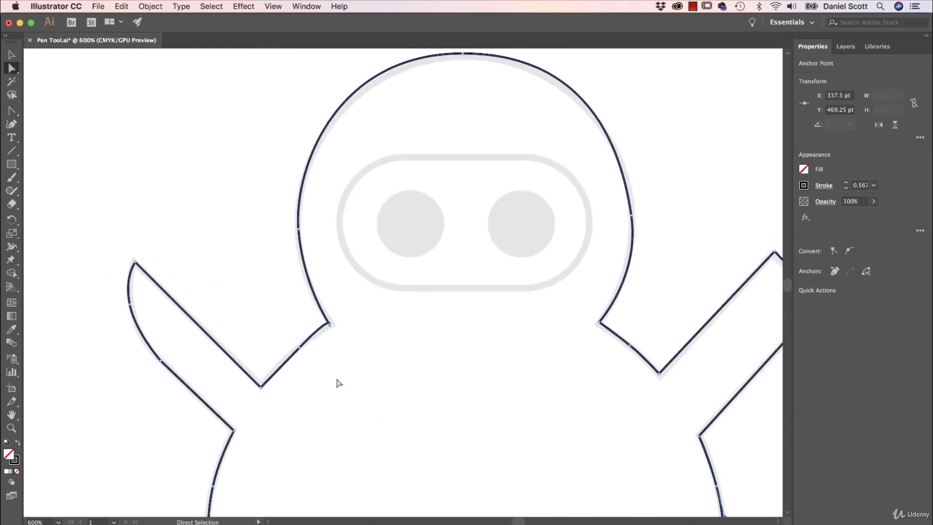
pyautogui.click(299, 348)
pyautogui.press('super+equal')
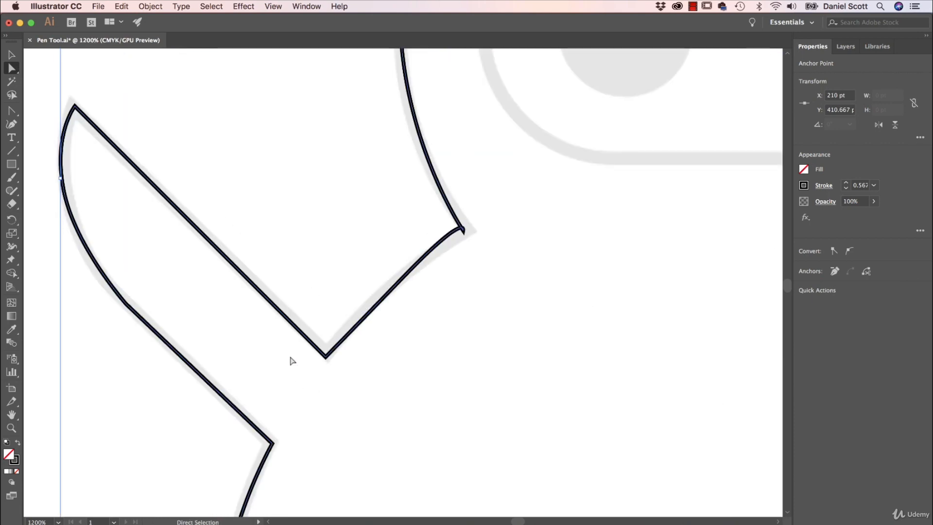
pyautogui.moveTo(403, 278)
pyautogui.mouseDown()
pyautogui.moveTo(353, 231)
pyautogui.moveTo(402, 277)
pyautogui.mouseUp()
pyautogui.moveTo(330, 359); pyautogui.dragTo(318, 331)
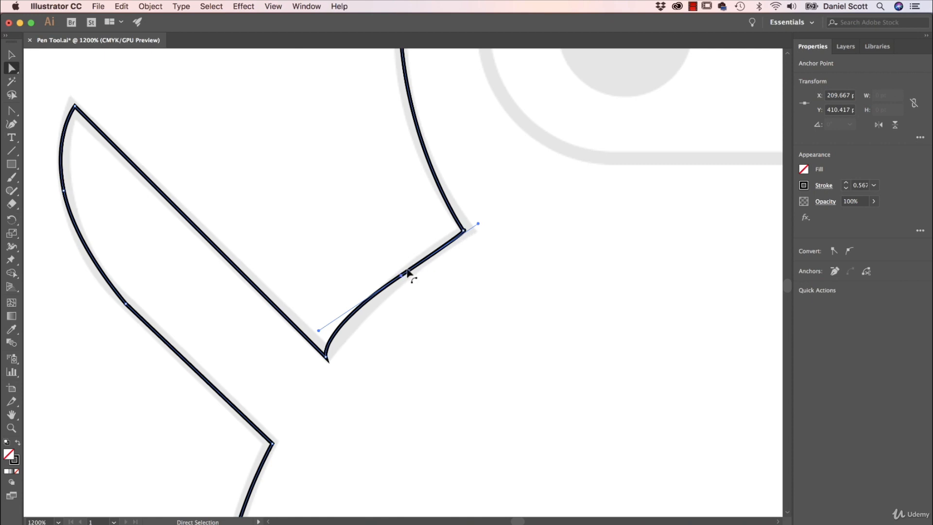
# Step: Shorten both handles of the left shoulder anchor, nudge it to follow the template curve and deselect the path
pyautogui.moveTo(476, 225); pyautogui.dragTo(446, 236)
pyautogui.moveTo(400, 275); pyautogui.dragTo(396, 274)
pyautogui.moveTo(321, 340); pyautogui.dragTo(353, 313)
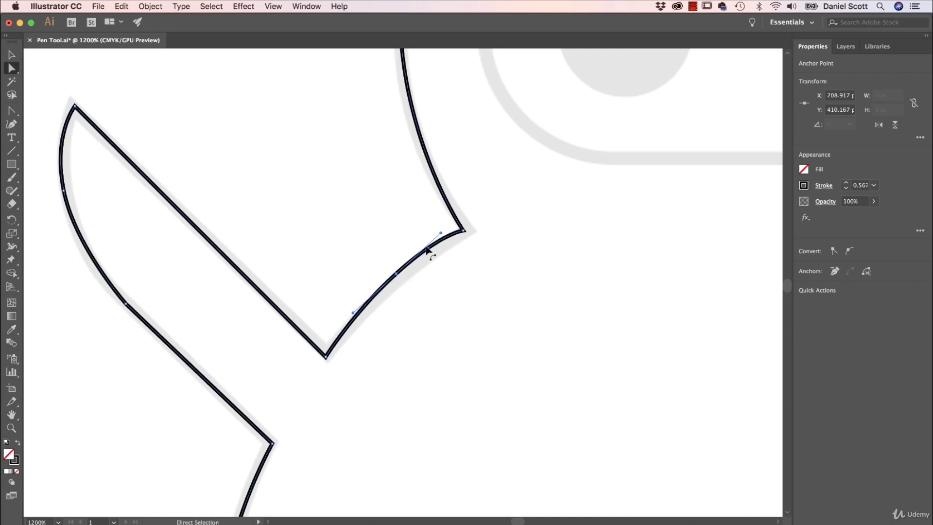
pyautogui.click(399, 280)
pyautogui.moveTo(399, 277); pyautogui.dragTo(396, 278)
pyautogui.moveTo(441, 237); pyautogui.dragTo(437, 240)
pyautogui.click(511, 238)
# Step: Examine the direction handles of the anchor at the top of the ninja's head
pyautogui.moveTo(518, 216); pyautogui.dragTo(406, 406)
pyautogui.moveTo(495, 269); pyautogui.dragTo(393, 352)
pyautogui.press('super+minus')
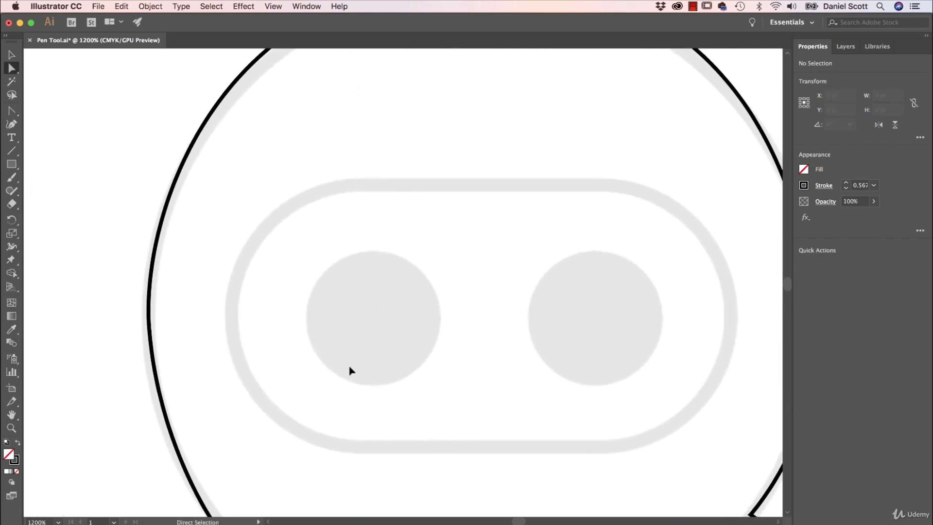
pyautogui.press('super+minus')
pyautogui.click(400, 137)
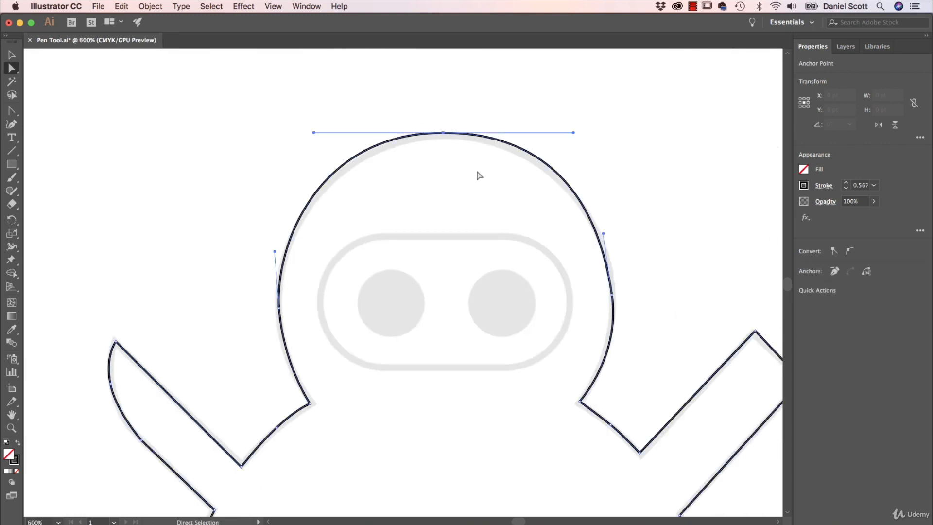
pyautogui.click(547, 264)
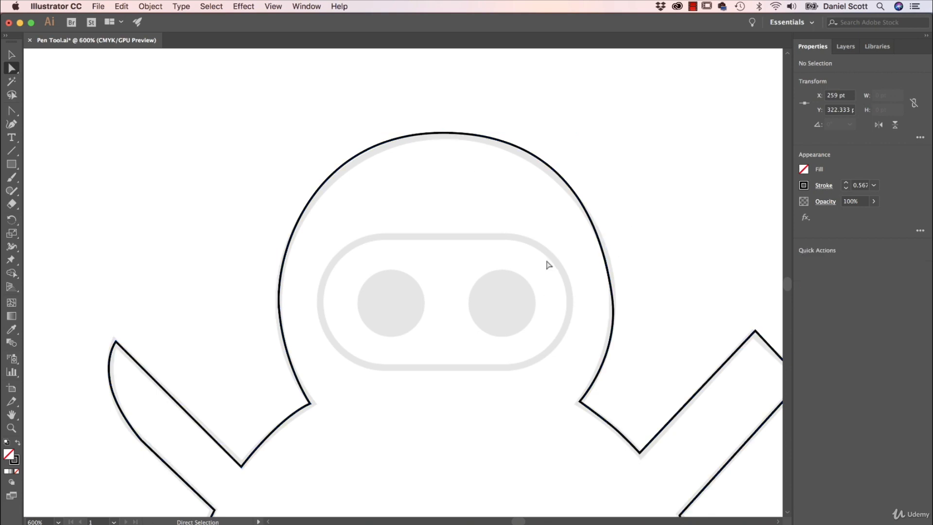
pyautogui.click(444, 133)
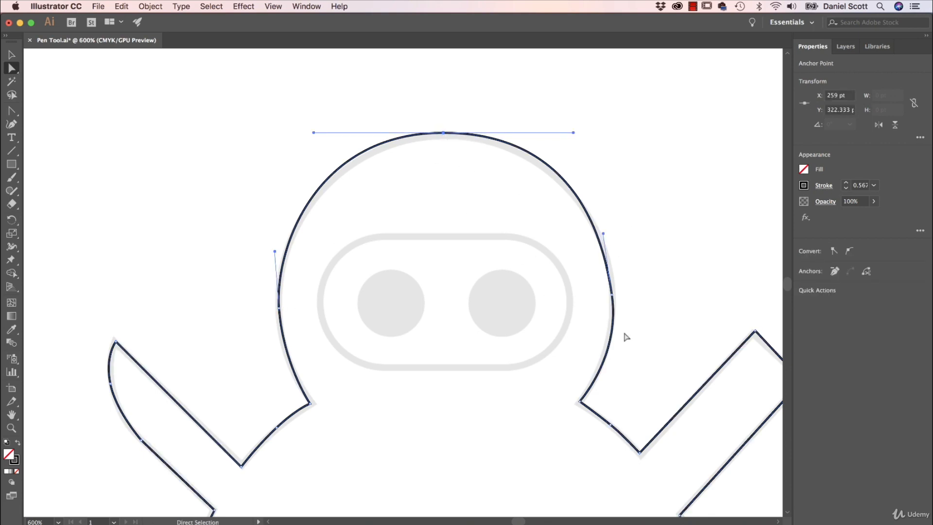
pyautogui.click(137, 142)
# Step: Draw a reference circle about 43.5 pt wide left of the ninja's head and inspect its anchors' handles with Direct Selection
pyautogui.moveTo(11, 165); pyautogui.dragTo(70, 187)
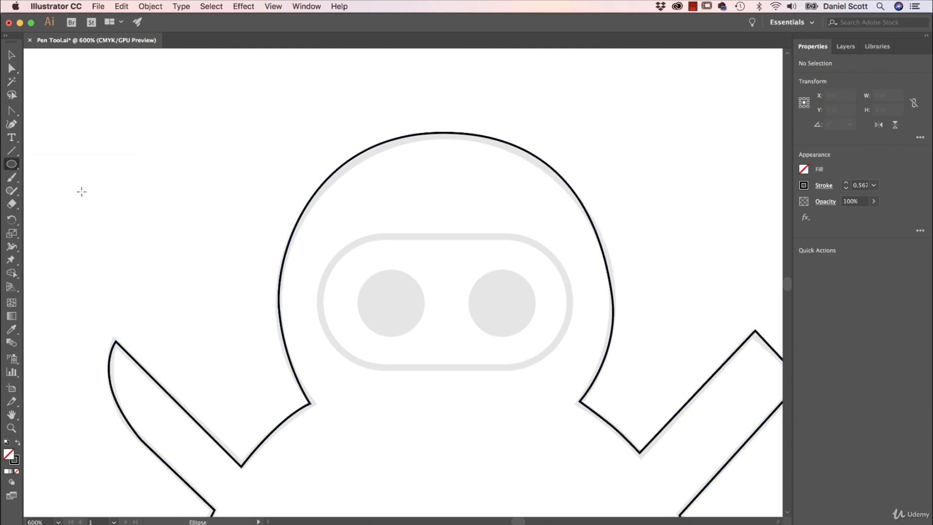
pyautogui.moveTo(77, 119); pyautogui.dragTo(222, 263)
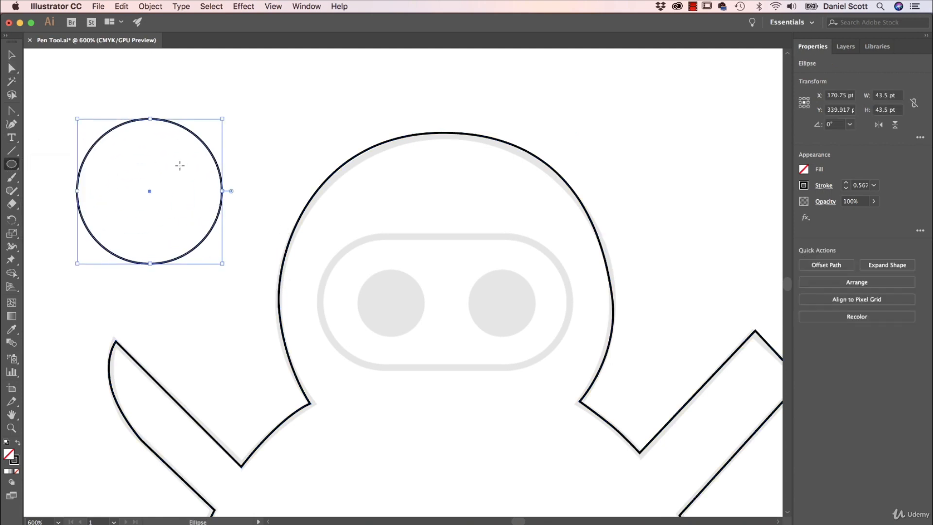
pyautogui.click(11, 69)
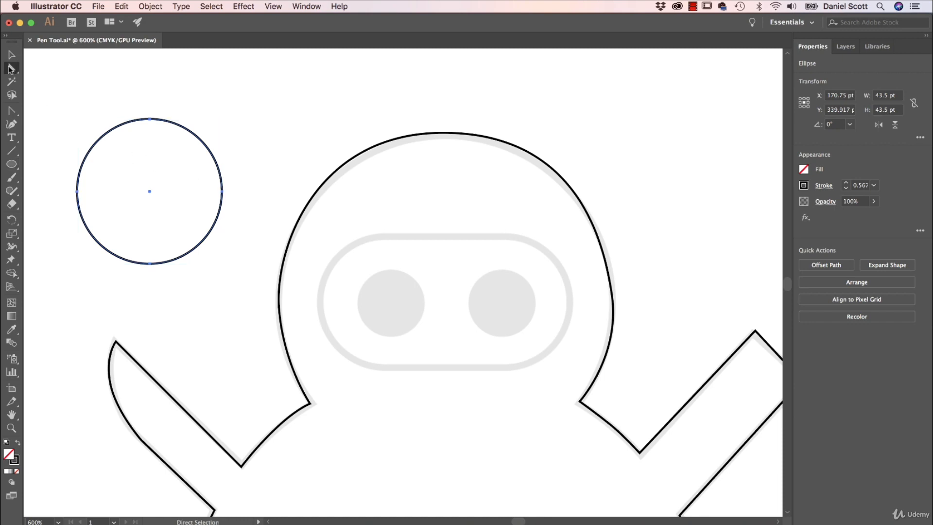
pyautogui.click(150, 119)
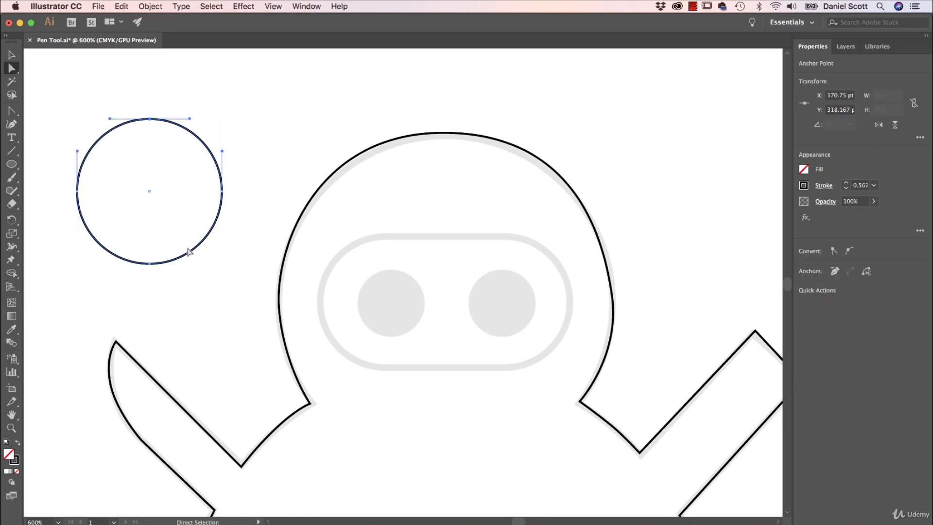
pyautogui.moveTo(69, 90); pyautogui.dragTo(225, 298)
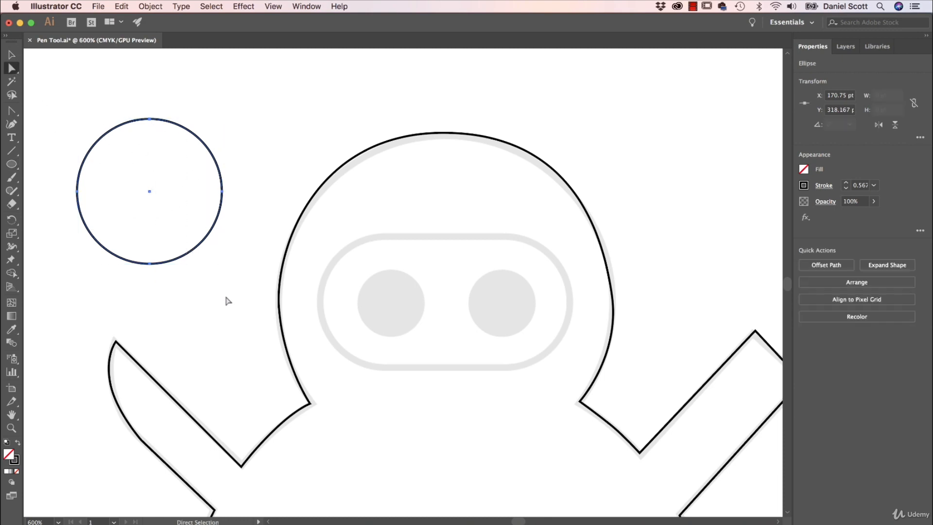
pyautogui.click(223, 202)
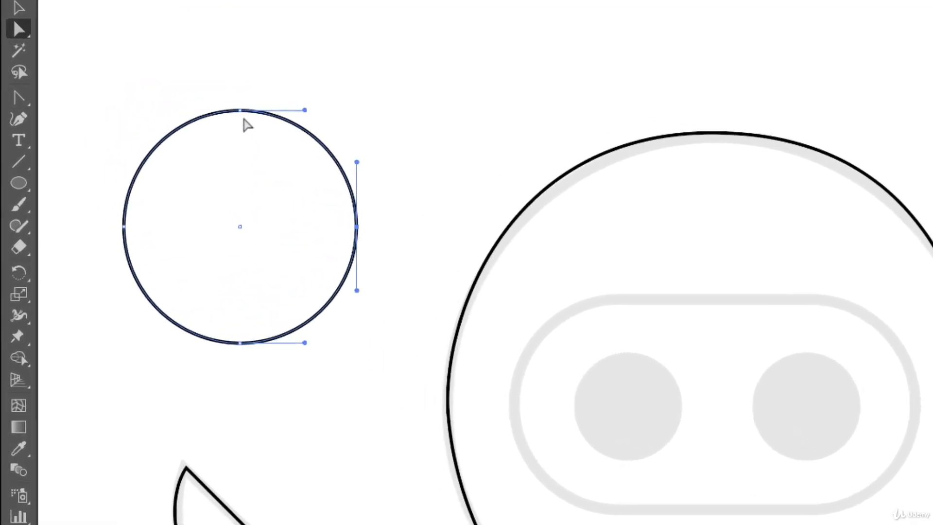
pyautogui.click(150, 119)
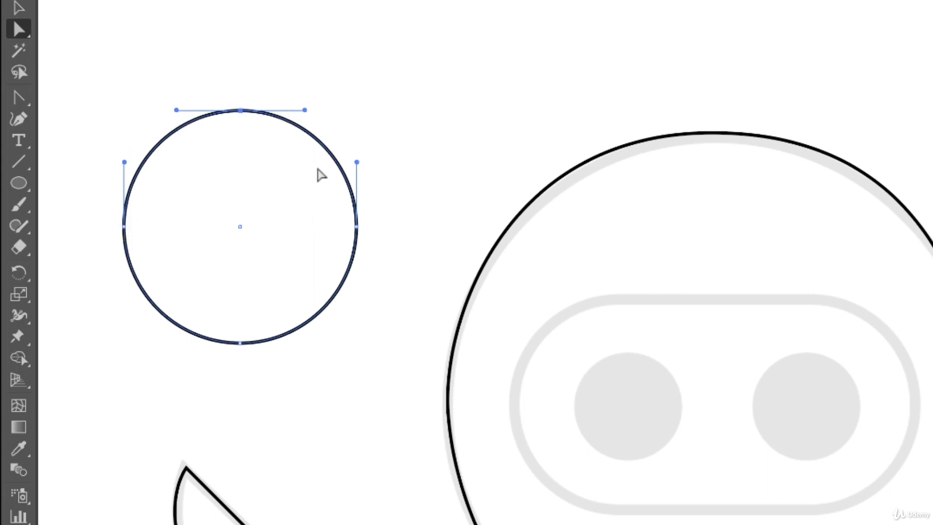
# Step: Nudge the head's left anchor upward and make the handles of both side anchors vertical
pyautogui.click(451, 411)
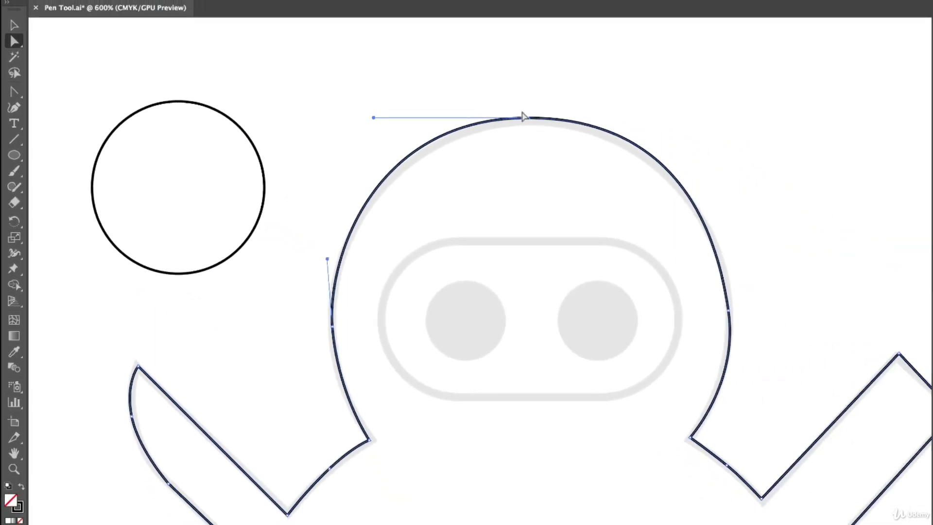
pyautogui.click(528, 118)
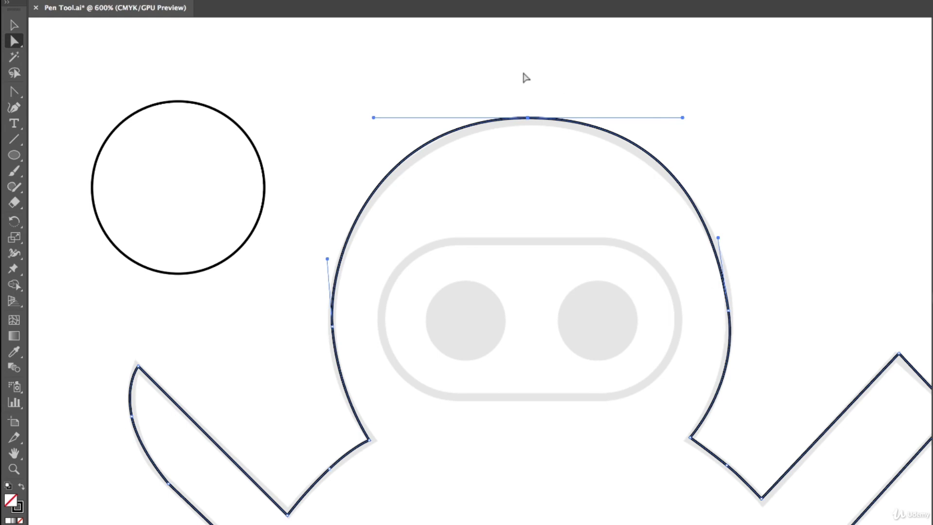
pyautogui.click(332, 327)
pyautogui.moveTo(333, 329)
pyautogui.mouseDown()
pyautogui.moveTo(756, 321)
pyautogui.moveTo(333, 317)
pyautogui.mouseUp()
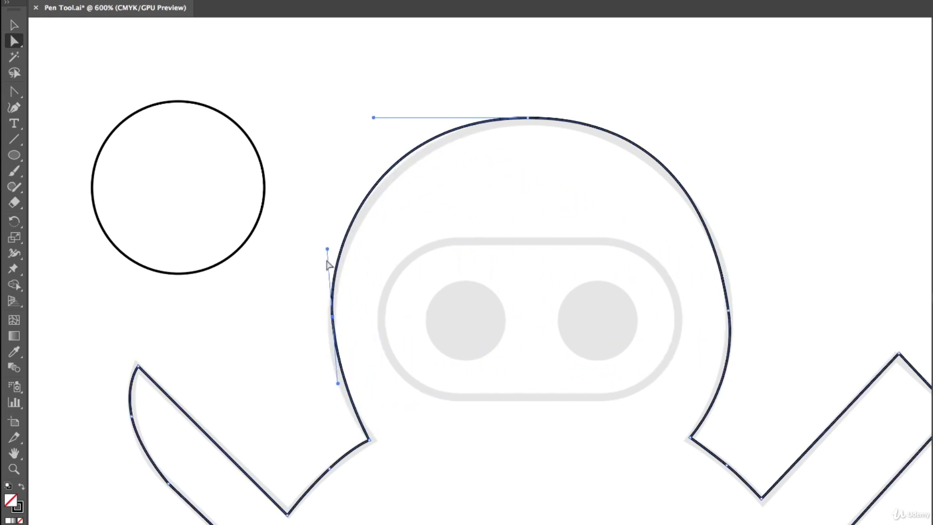
pyautogui.moveTo(327, 249)
pyautogui.mouseDown()
pyautogui.moveTo(332, 240)
pyautogui.moveTo(282, 287)
pyautogui.moveTo(331, 228)
pyautogui.moveTo(359, 228)
pyautogui.moveTo(243, 275)
pyautogui.moveTo(333, 264)
pyautogui.mouseUp()
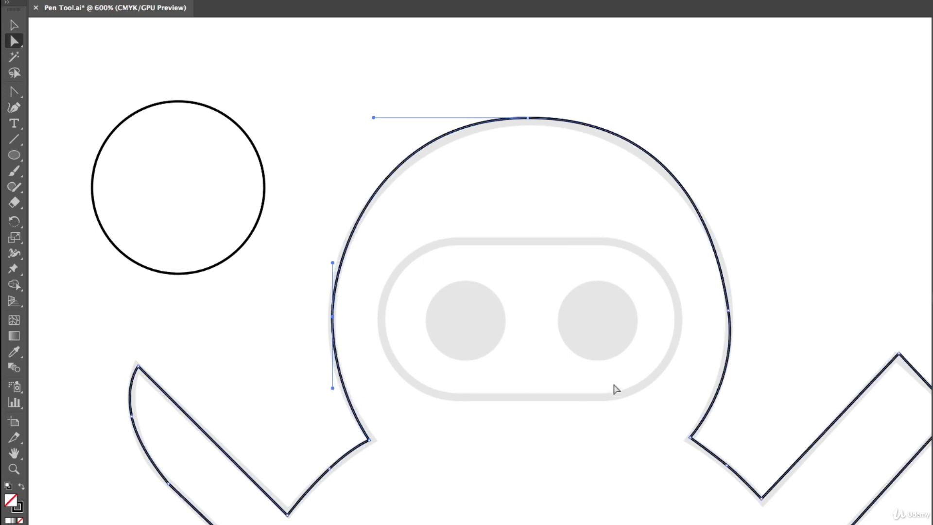
pyautogui.click(729, 311)
pyautogui.moveTo(739, 383); pyautogui.dragTo(728, 389)
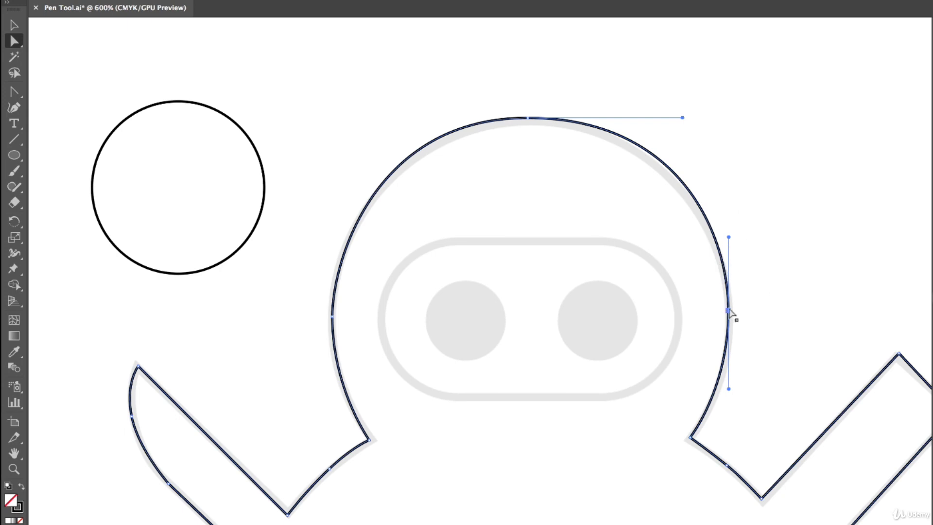
# Step: Shorten both handles of the head's top anchor, lower it slightly, and lengthen the left anchor's upper handle to fit the template
pyautogui.click(526, 121)
pyautogui.moveTo(683, 117); pyautogui.dragTo(662, 117)
pyautogui.moveTo(374, 118); pyautogui.dragTo(384, 117)
pyautogui.moveTo(528, 118); pyautogui.dragTo(528, 121)
pyautogui.click(785, 312)
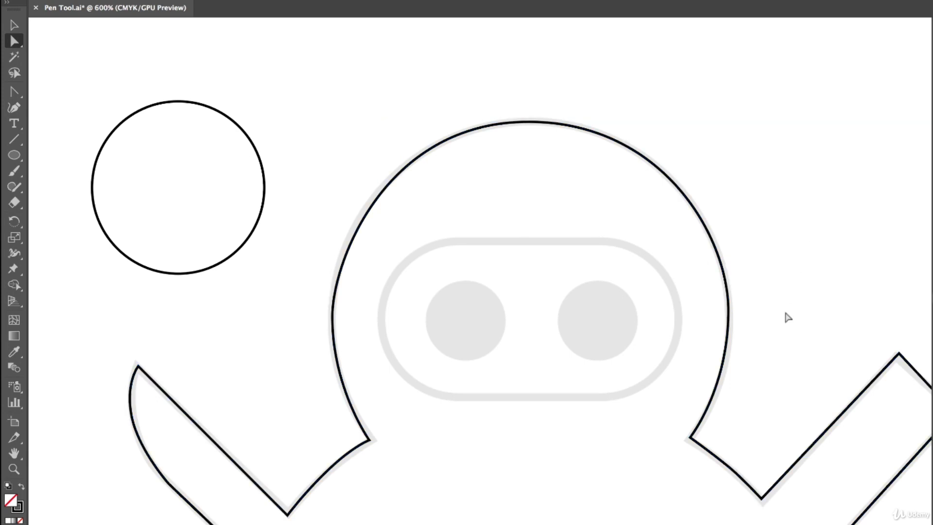
pyautogui.click(331, 318)
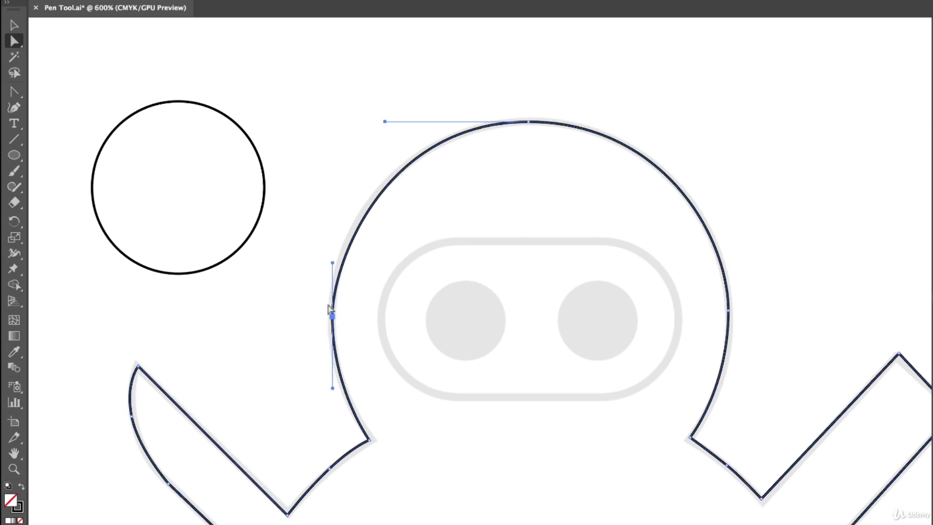
pyautogui.moveTo(332, 263); pyautogui.dragTo(333, 253)
pyautogui.click(502, 202)
# Step: Check the refined ninja outline and bring the whole owl template into view
pyautogui.scroll(-5, 631, 347)
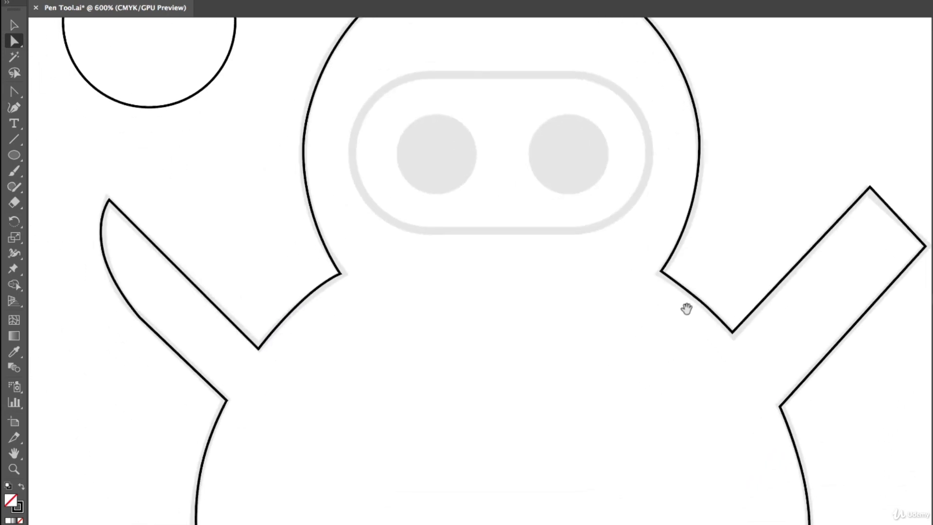
pyautogui.moveTo(741, 293); pyautogui.dragTo(613, 437)
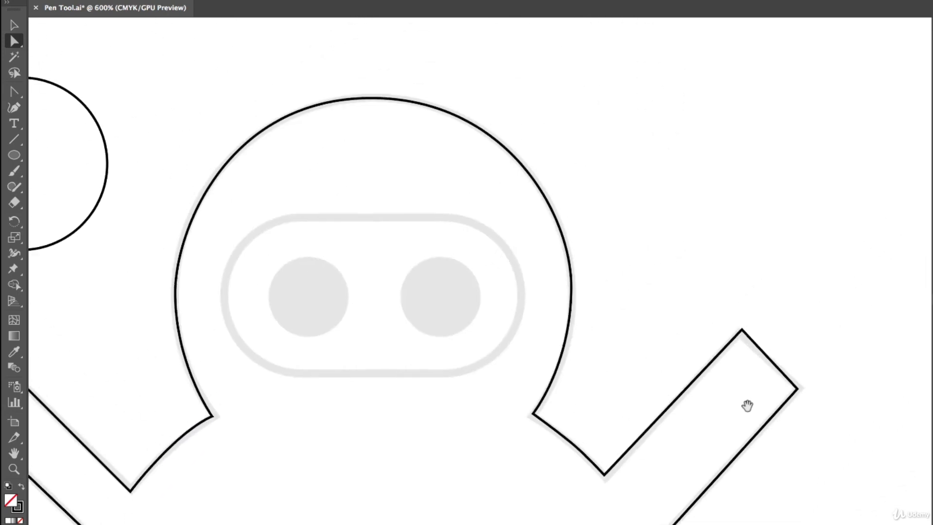
pyautogui.moveTo(720, 417); pyautogui.dragTo(185, 443)
pyautogui.moveTo(645, 439); pyautogui.dragTo(200, 385)
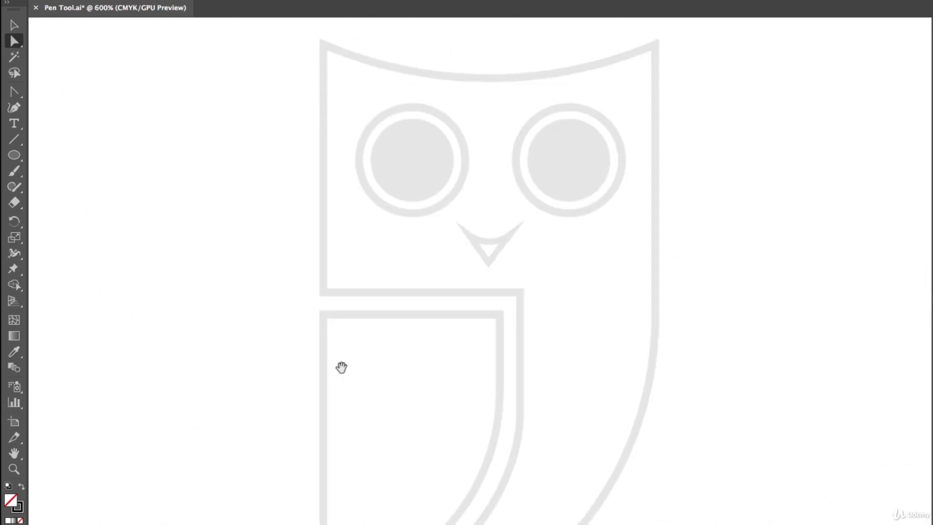
pyautogui.moveTo(350, 374); pyautogui.dragTo(320, 426)
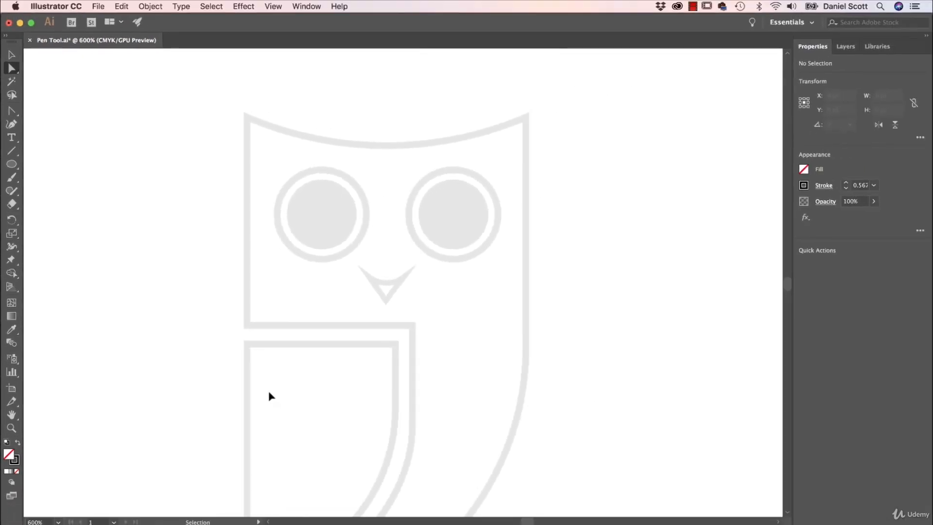
pyautogui.press('super+minus')
pyautogui.scroll(-2, 356, 408)
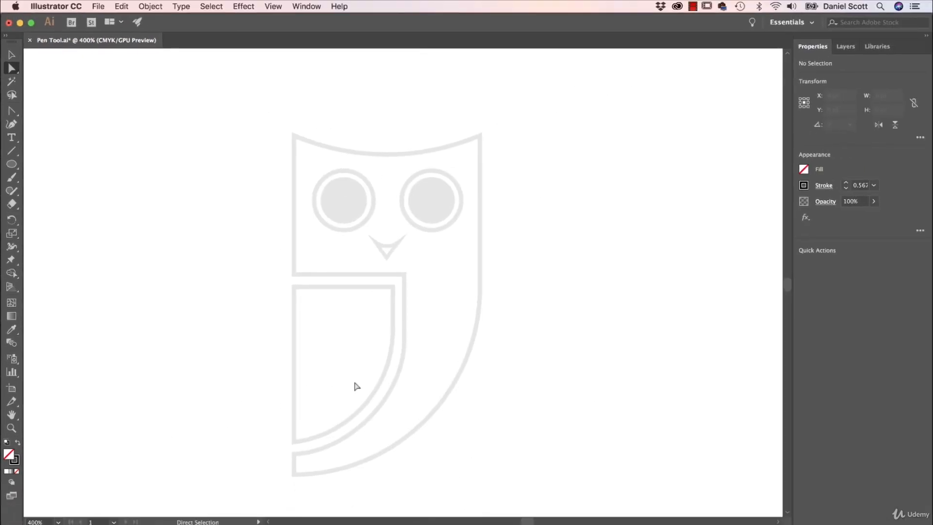